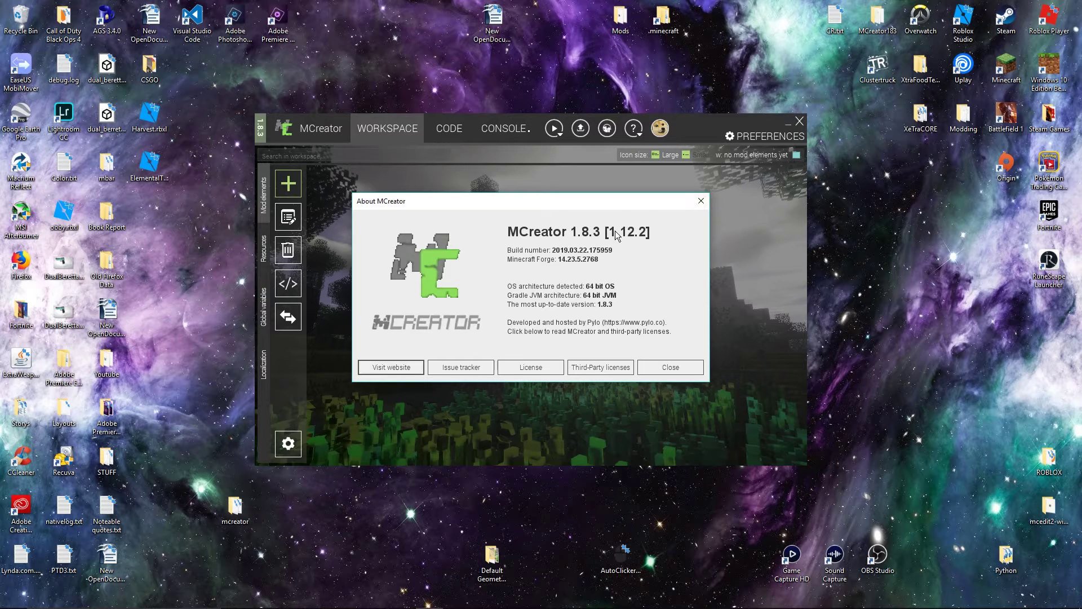
Close the version information and show the workspace's texture resources.
left_click(701, 206)
left_click(266, 241)
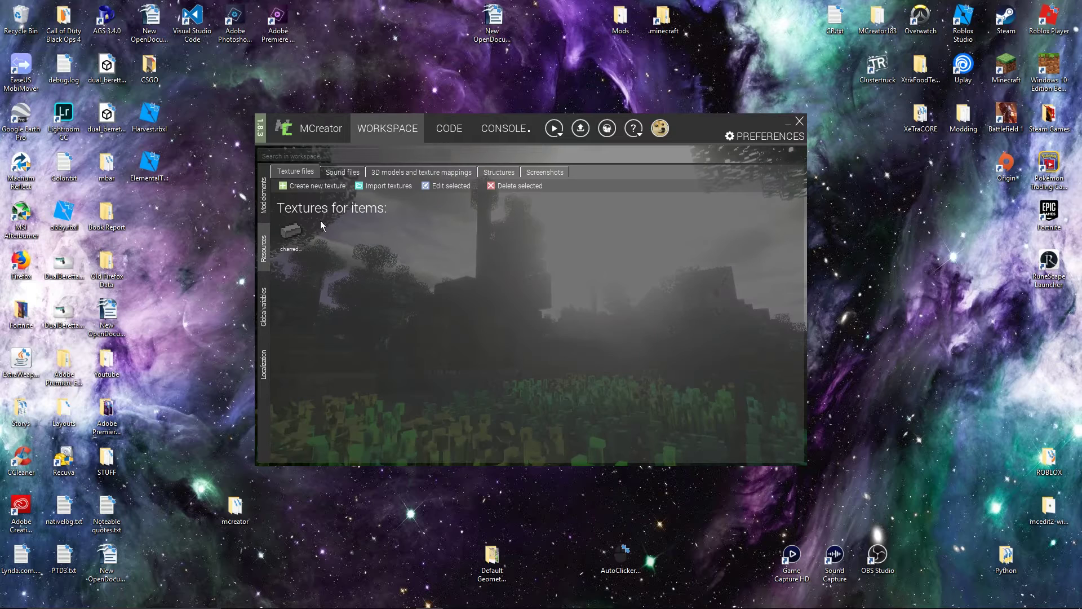
Try sketching freehand black strokes on a new block/item texture made from scratch.
left_click(318, 187)
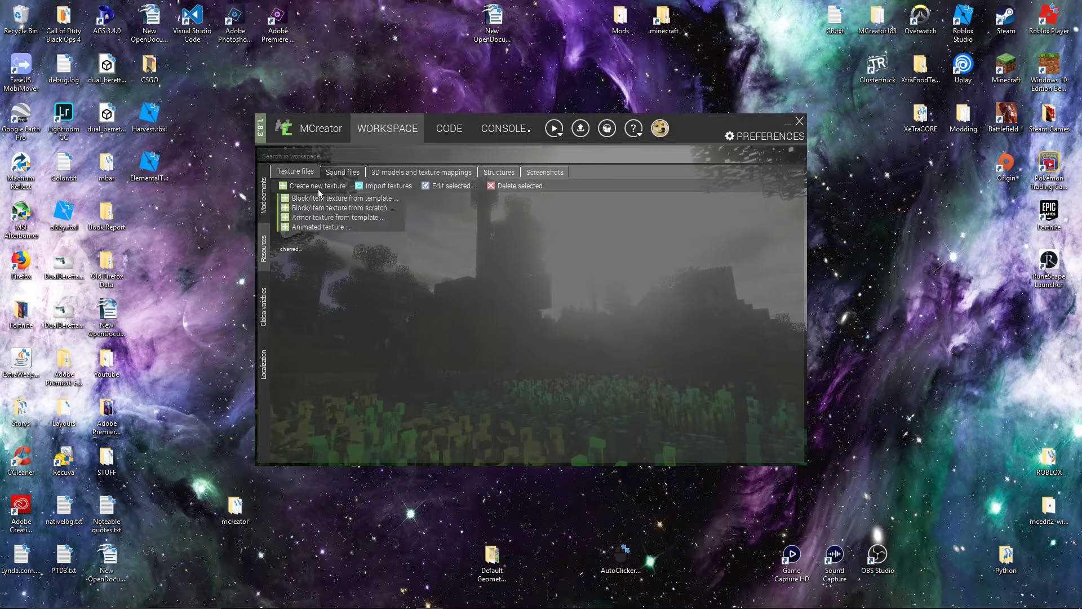
left_click(346, 209)
mouse_move(414, 263)
left_mouse_down()
mouse_move(577, 286)
mouse_move(635, 357)
left_mouse_up()
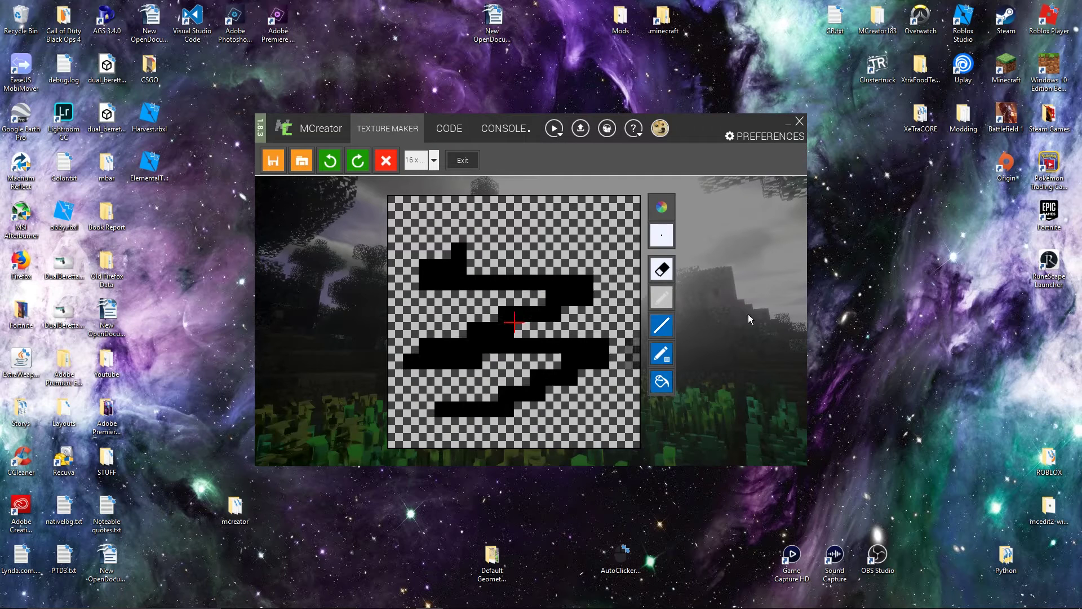
mouse_move(600, 242)
left_mouse_down()
mouse_move(493, 243)
mouse_move(617, 250)
left_mouse_up()
left_click(274, 160)
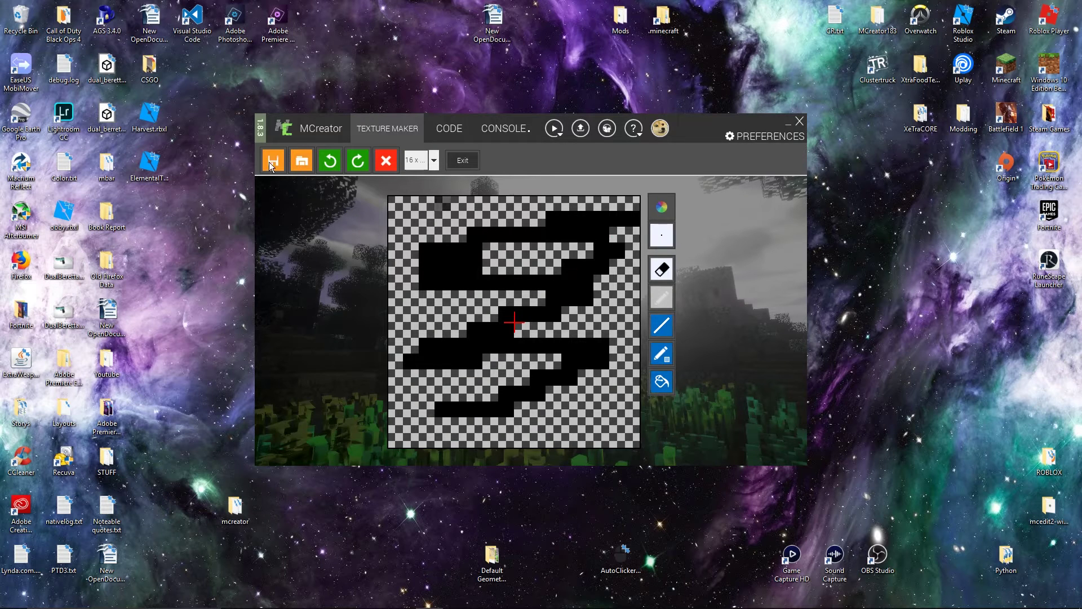
left_click(546, 306)
key("Return")
Try composing a block/item texture from template layers, and exit without using it.
left_click(329, 184)
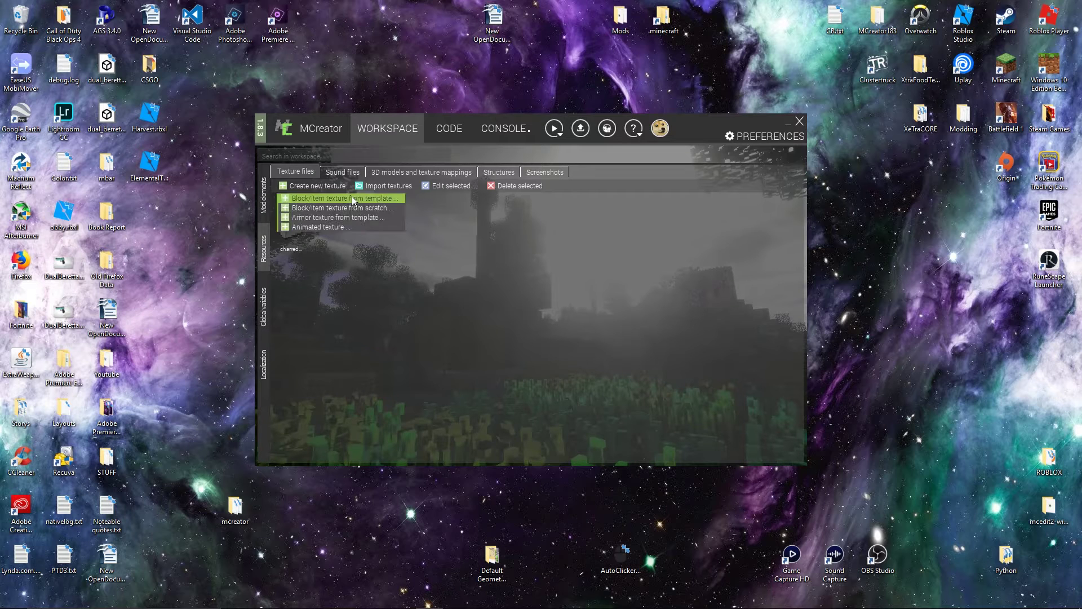
left_click(351, 196)
left_click(467, 360)
left_click(445, 379)
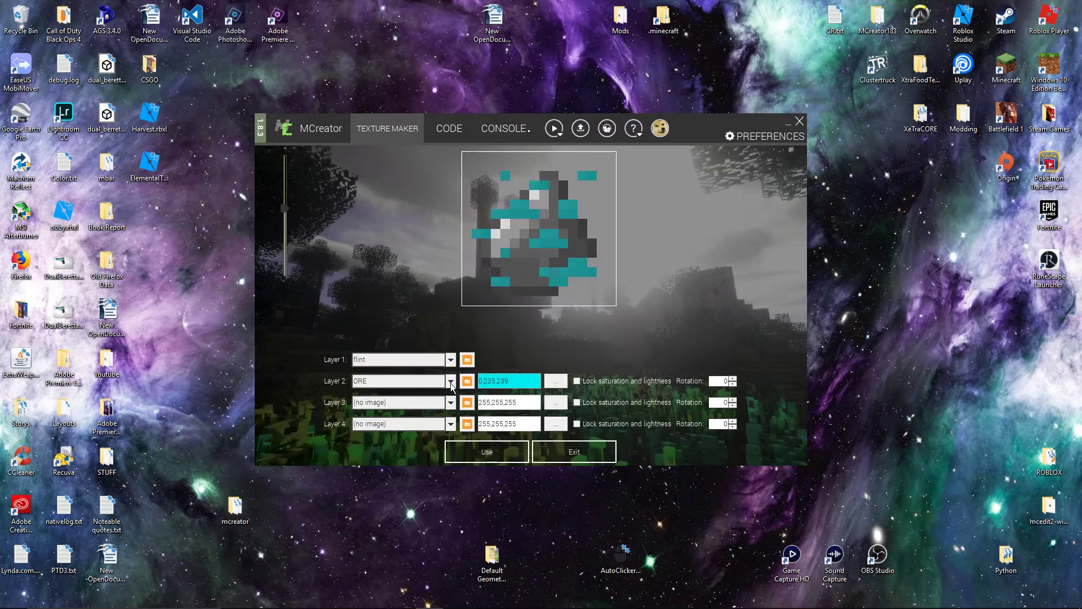
left_click(467, 361)
left_click_drag(504, 384, 527, 387)
left_click(530, 396)
left_click(564, 444)
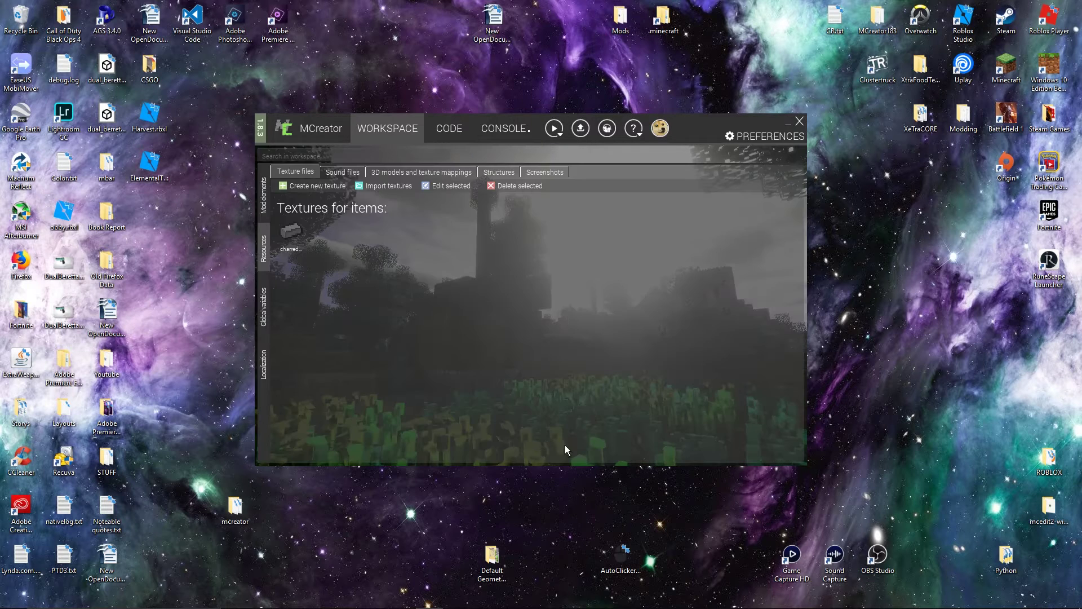
Fill the outline of the existing charred item texture with black, darken scattered interior pixels and save the texture.
double_click(291, 231)
left_click(660, 206)
left_click(417, 218)
left_click(499, 400)
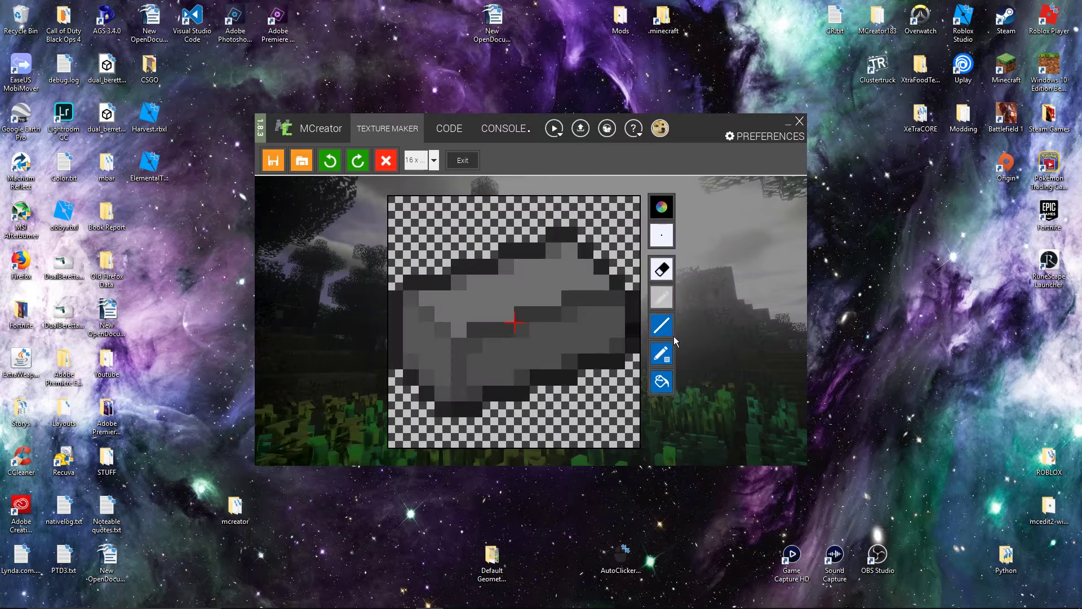
left_click(661, 381)
left_click(390, 331)
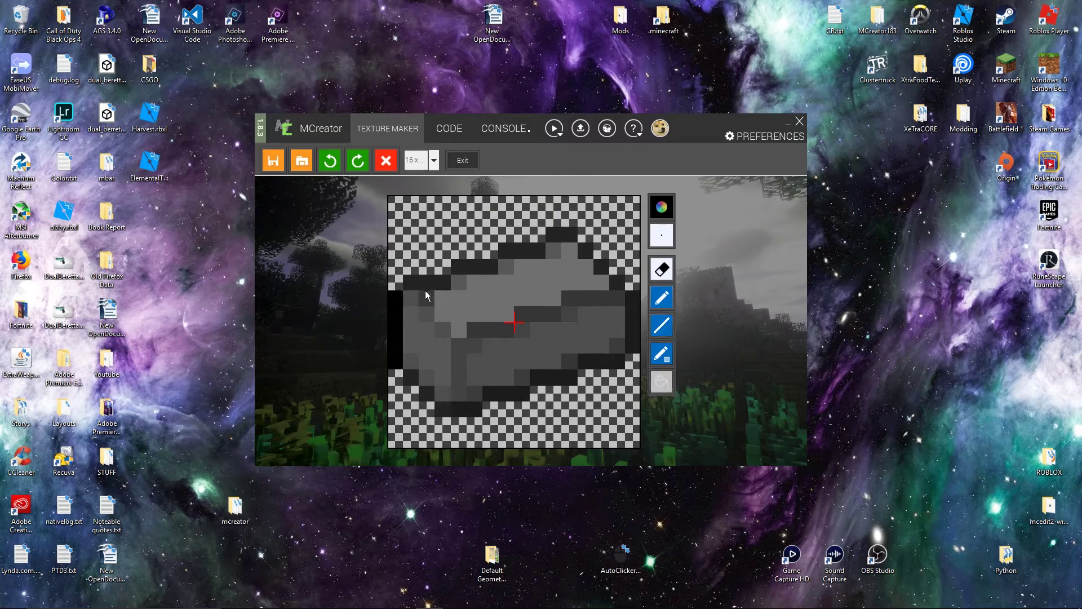
left_click(488, 271)
left_click(536, 251)
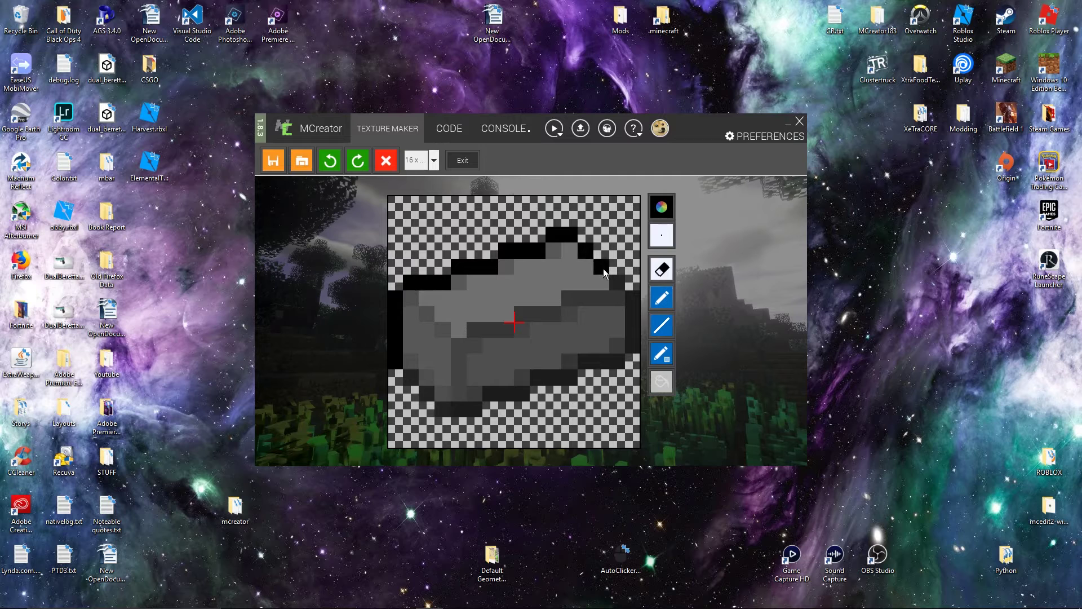
left_click(510, 394)
left_click(412, 386)
left_click(661, 206)
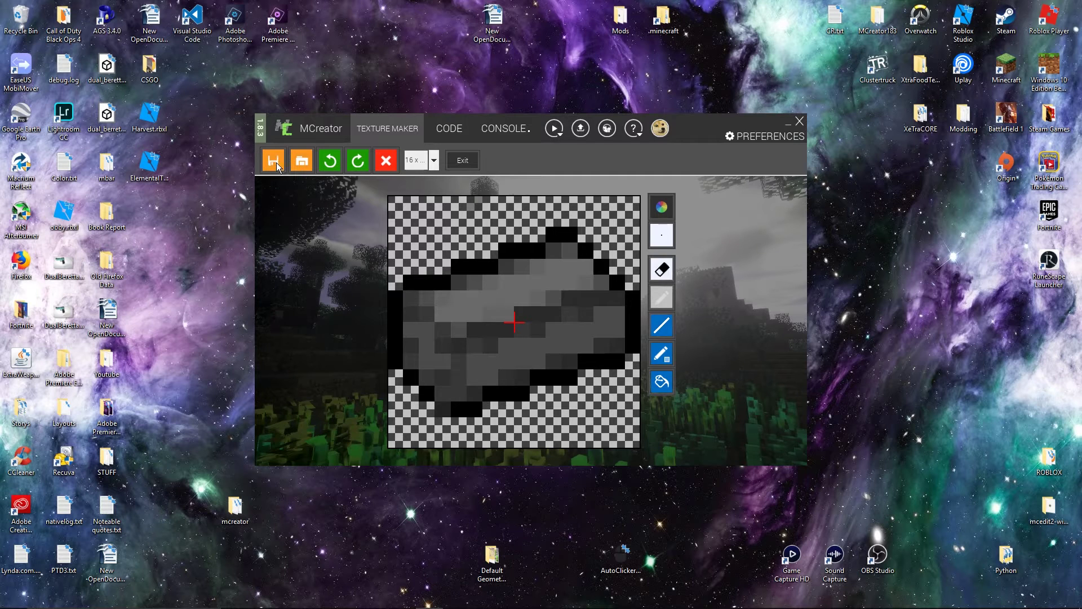
left_click(276, 164)
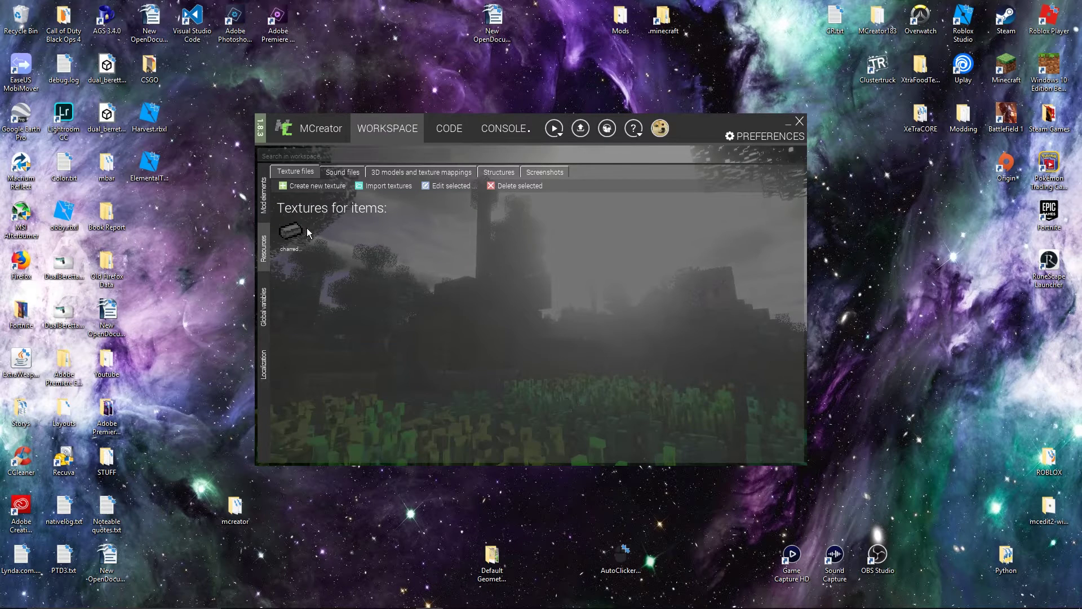
left_click(270, 197)
left_click(290, 192)
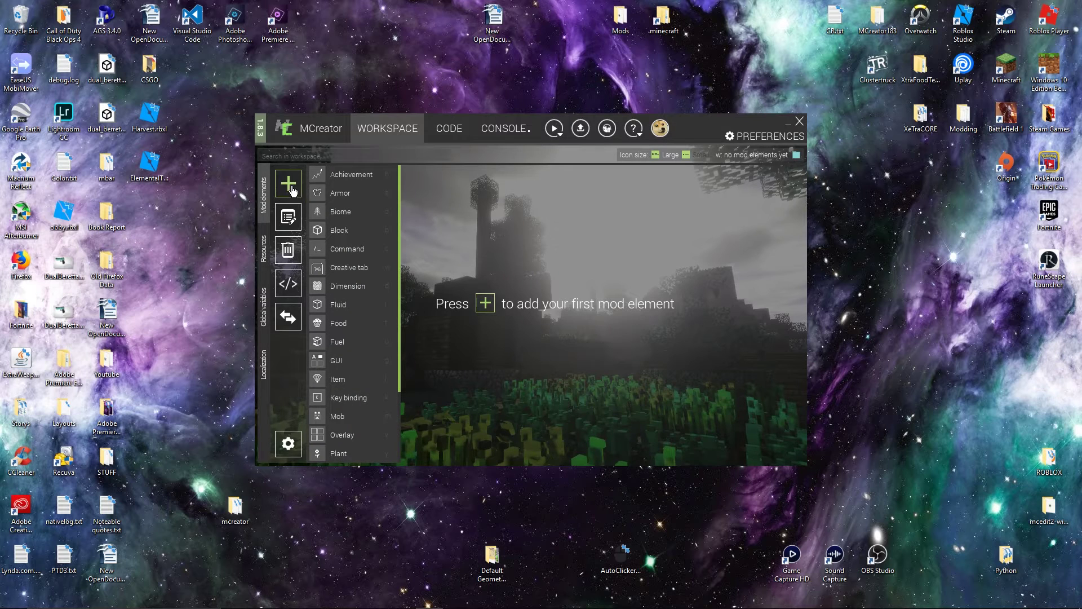
left_click_drag(401, 258, 400, 328)
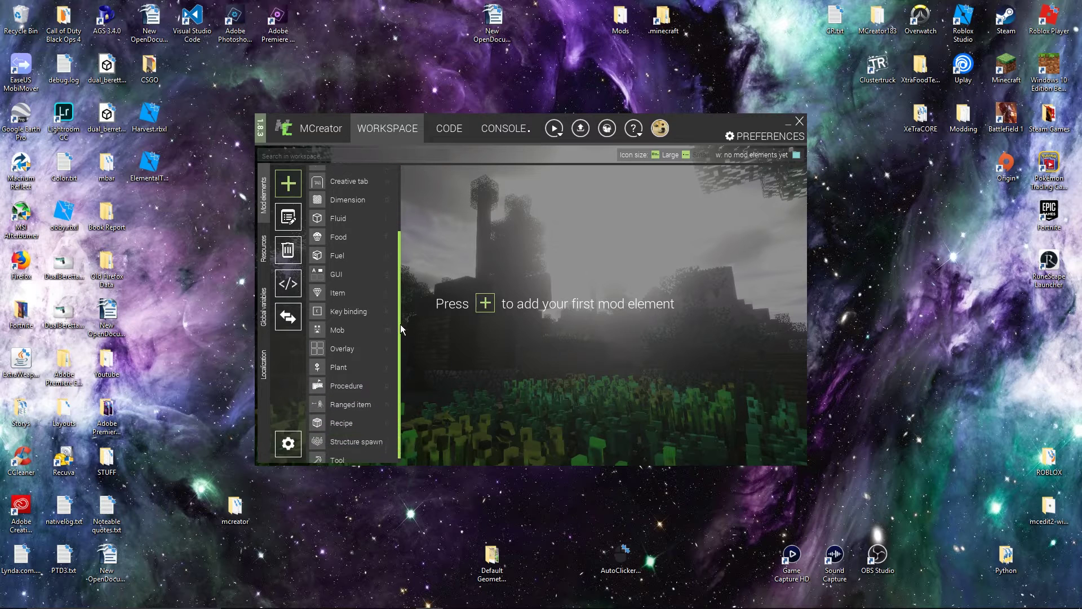
left_click(344, 289)
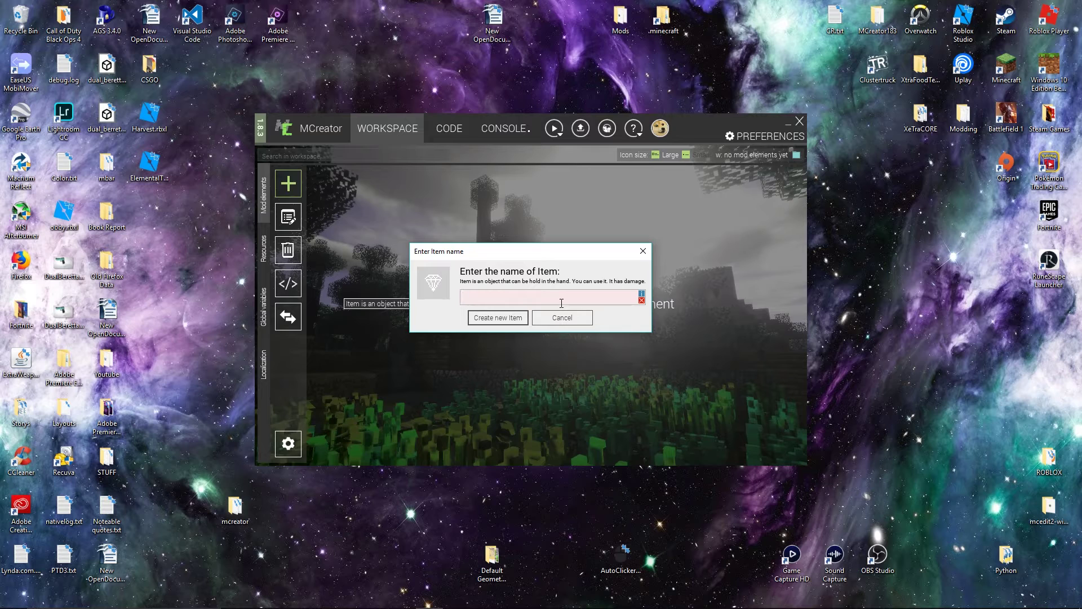
type("Charr")
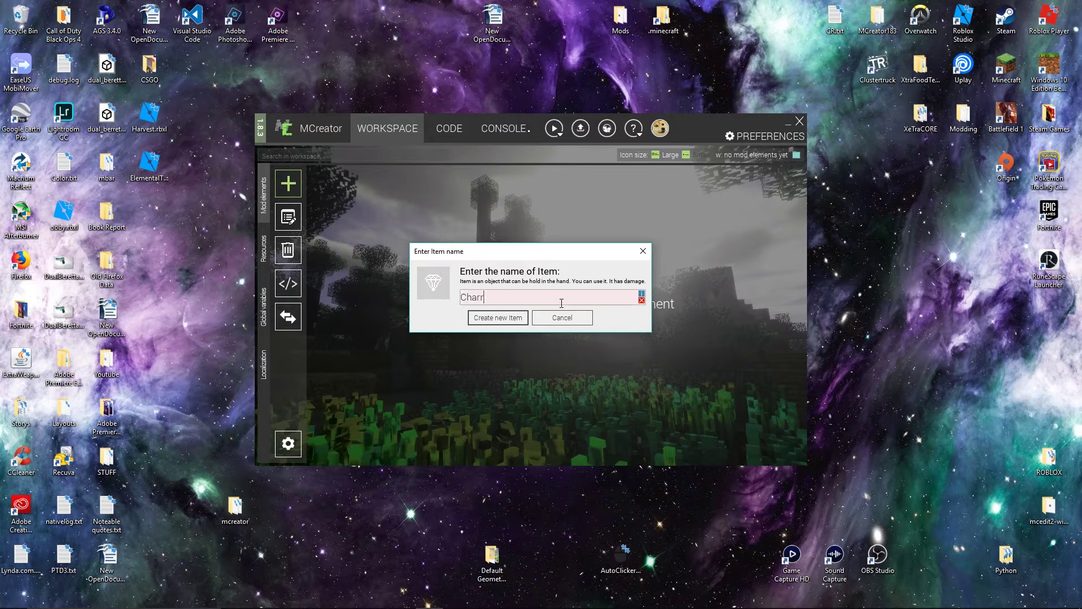
type("edDust")
key("Return")
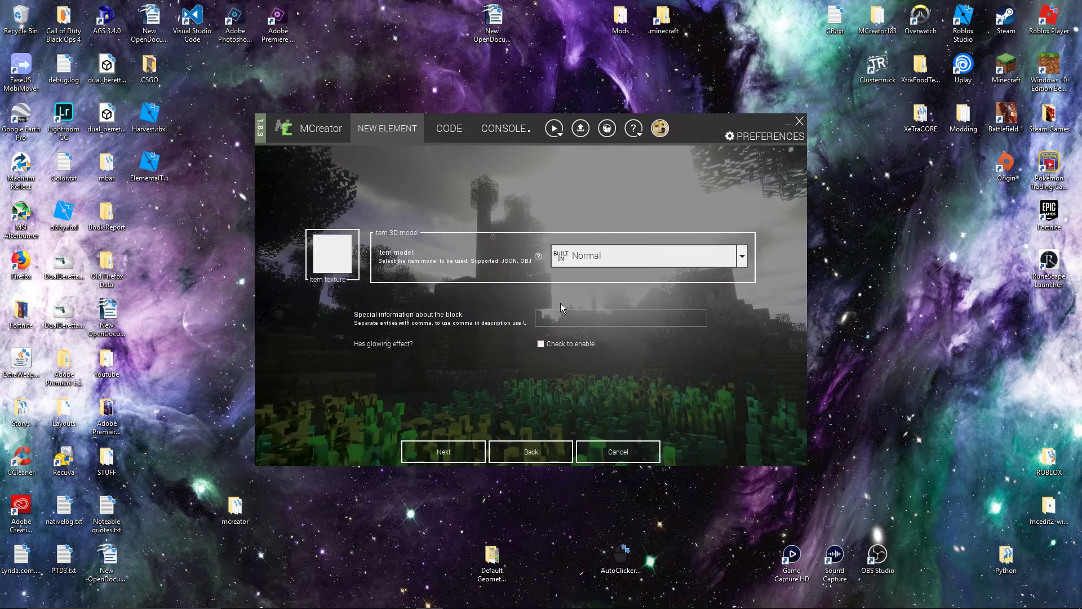
left_click(333, 253)
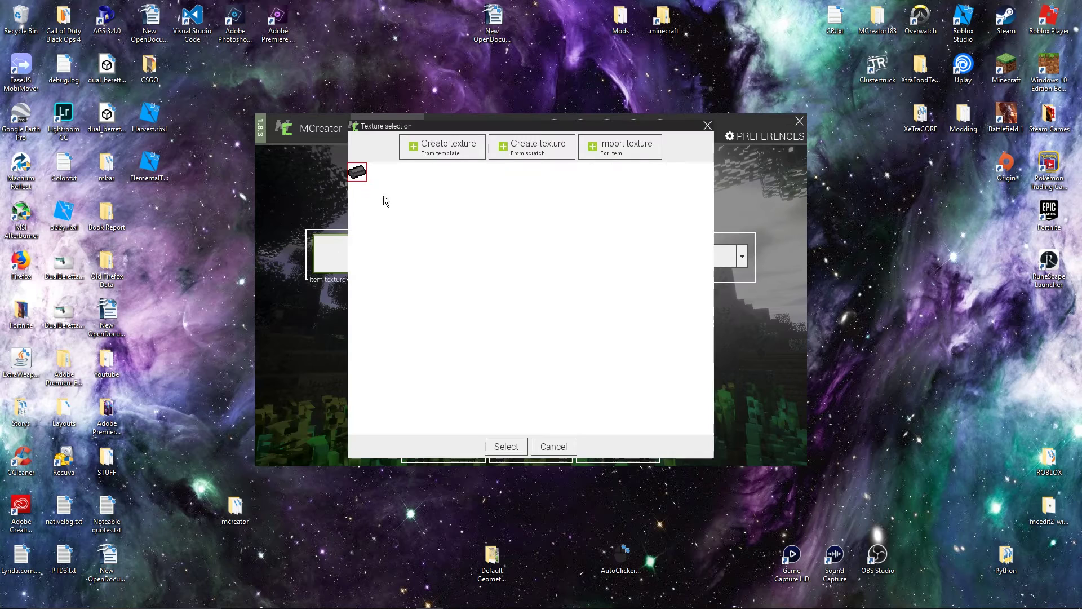
double_click(360, 176)
left_click(613, 261)
left_click(603, 273)
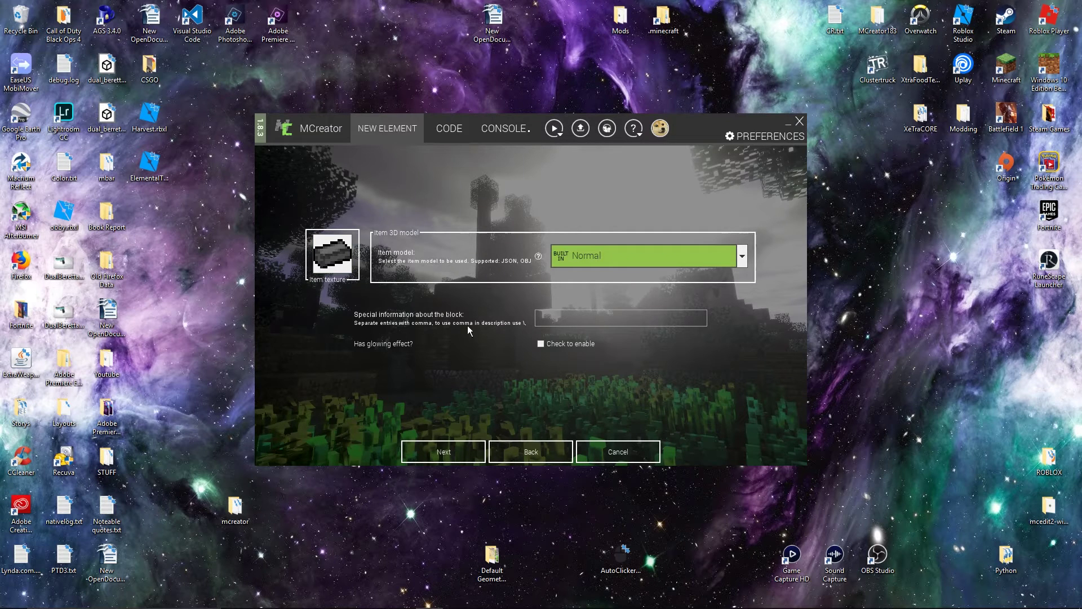
left_click(608, 450)
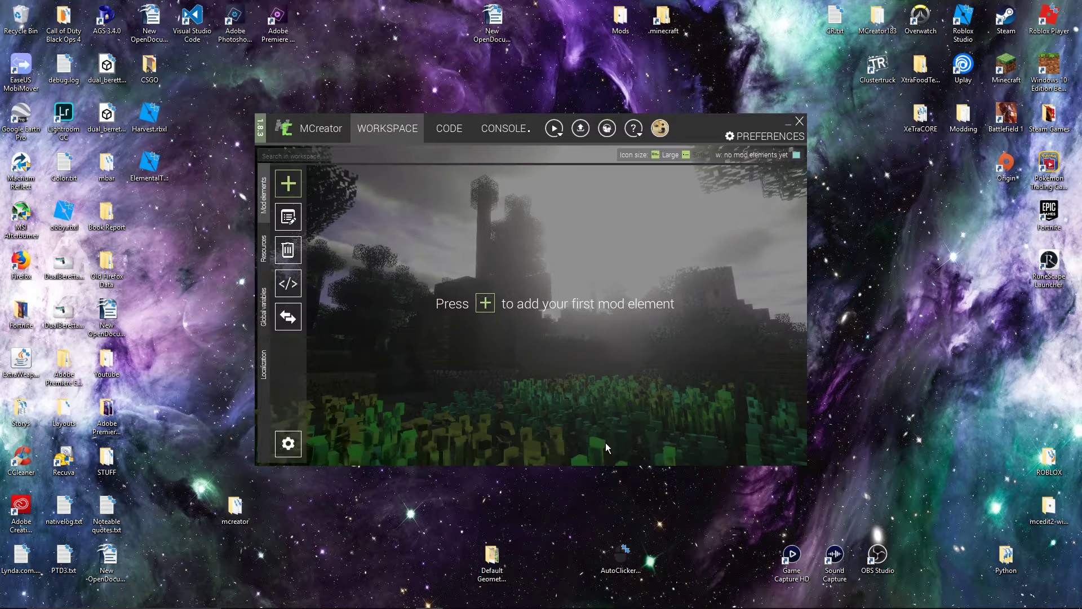
Look at the texture import types and the 3D model import options in the workspace resources.
left_click(261, 257)
left_click(397, 186)
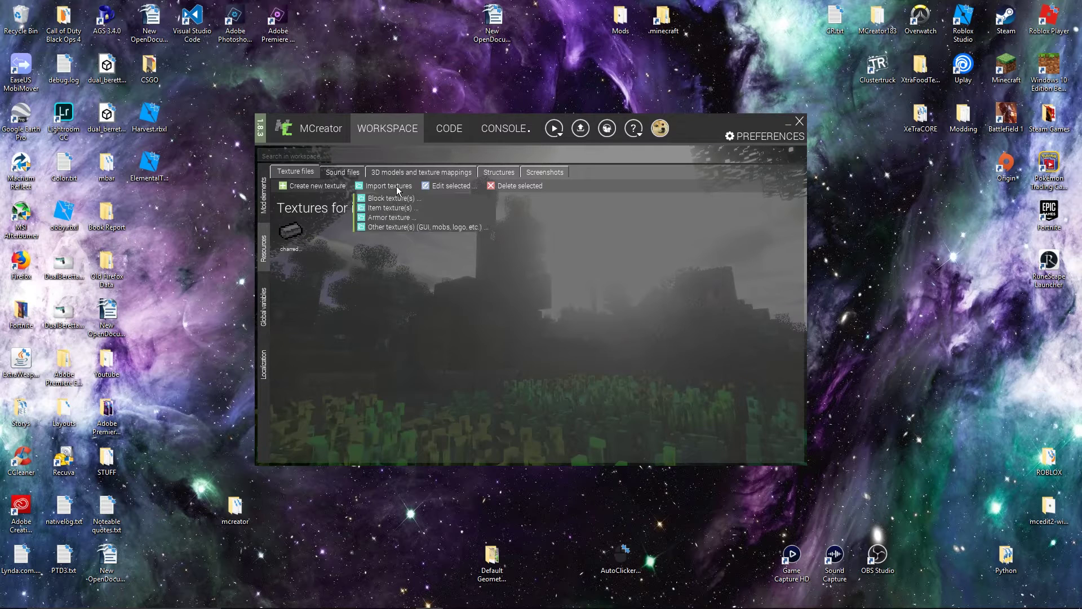
left_click(397, 170)
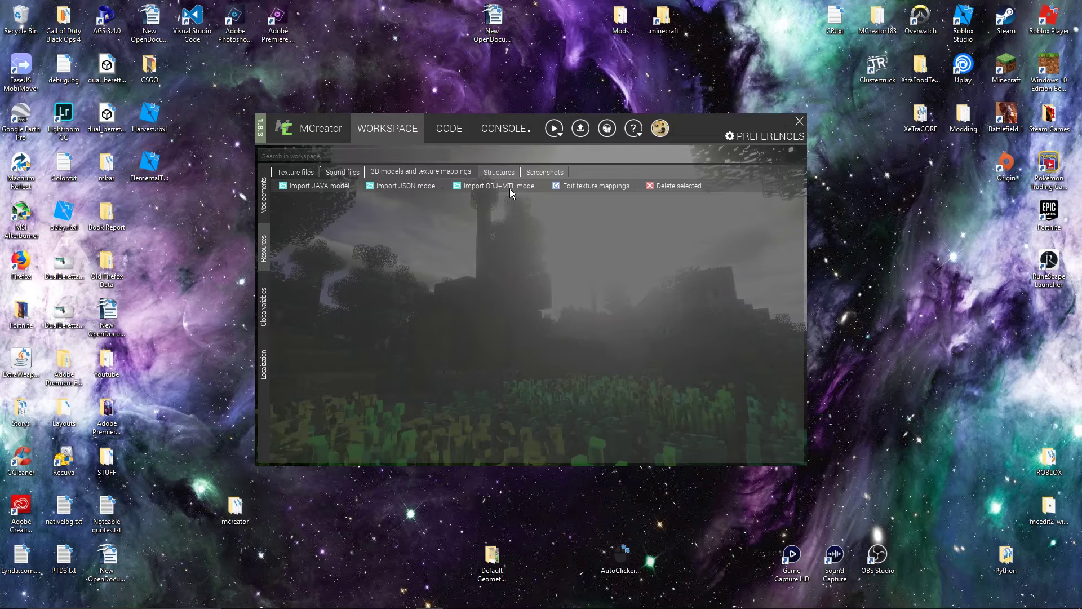
Create a new item element named CharredBrick and assign it the charred brick texture.
left_click(267, 200)
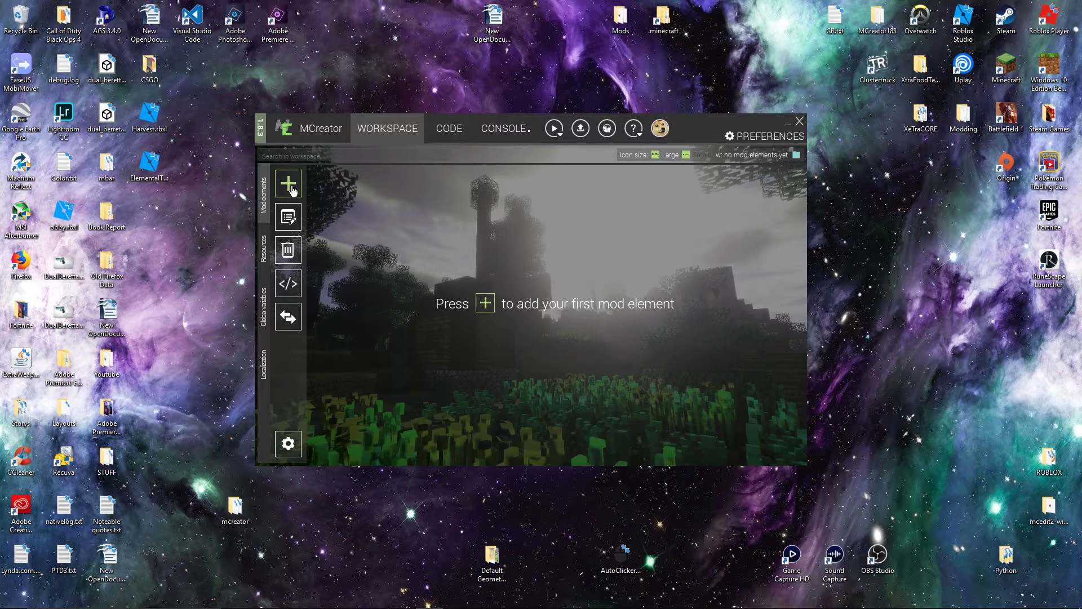
left_click(289, 184)
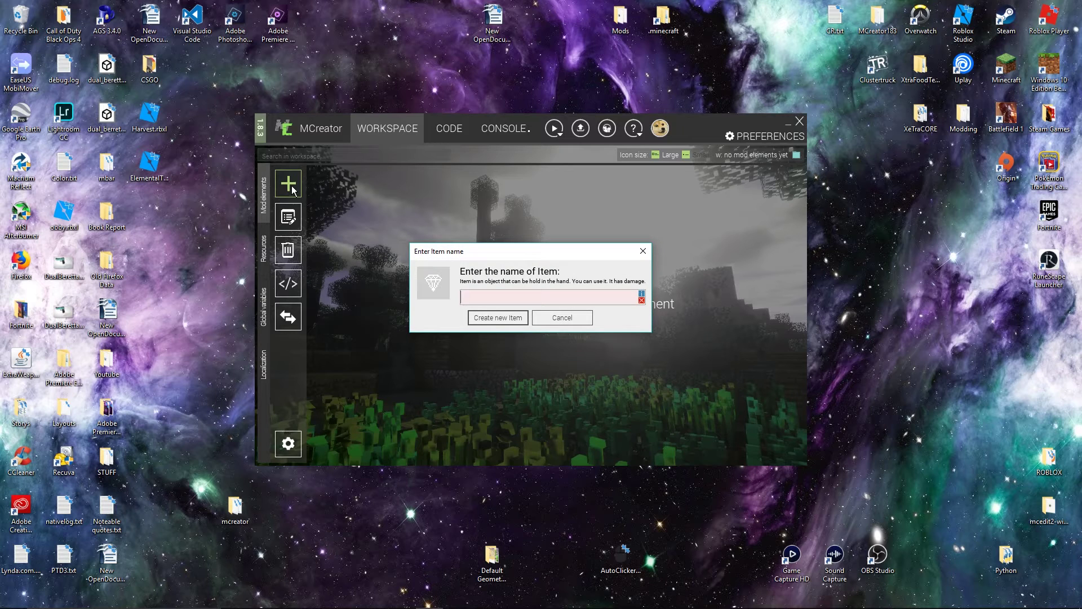
type("CharredBone")
key("Return")
left_click(325, 251)
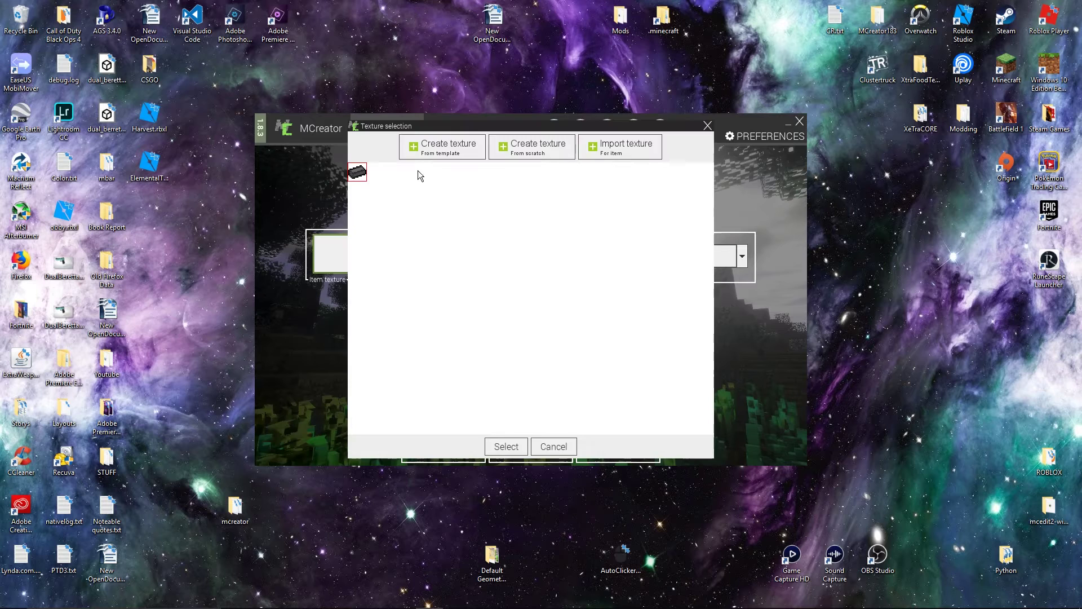
double_click(357, 173)
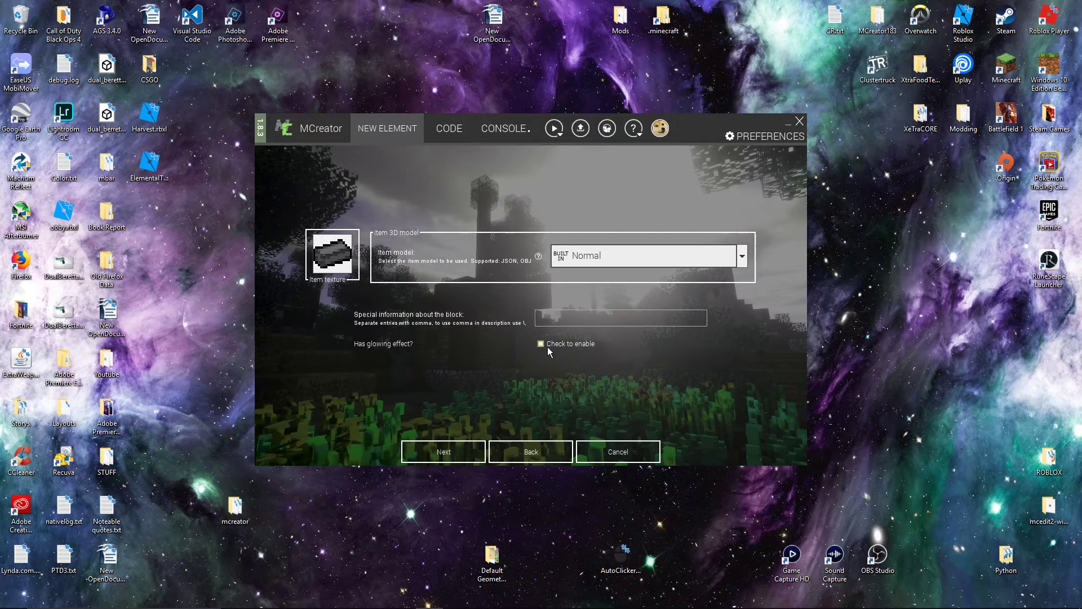
Set the item's name in GUI to Charred Brick and its creative inventory tab to CreativeTabs.MATERIALS.
left_click(461, 445)
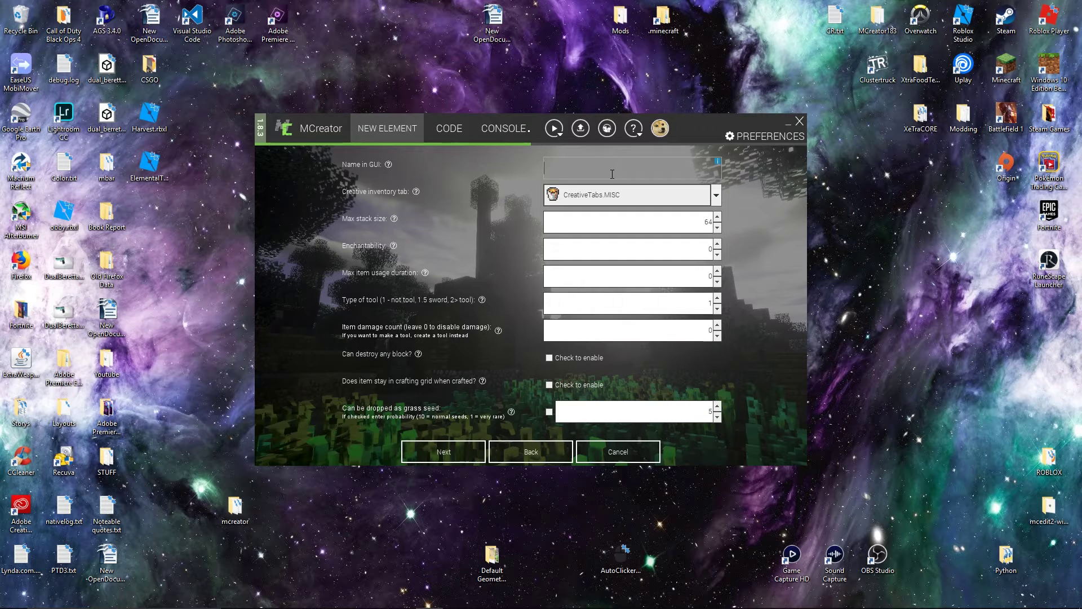
type("Charred")
type("Brick")
left_click(623, 195)
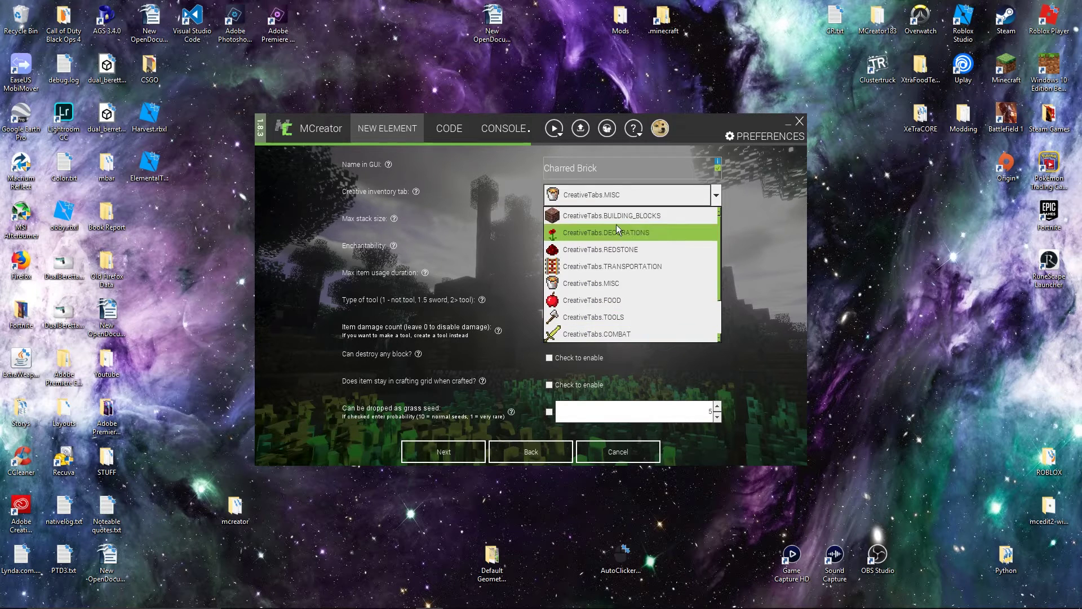
scroll(616, 274, "up", 1)
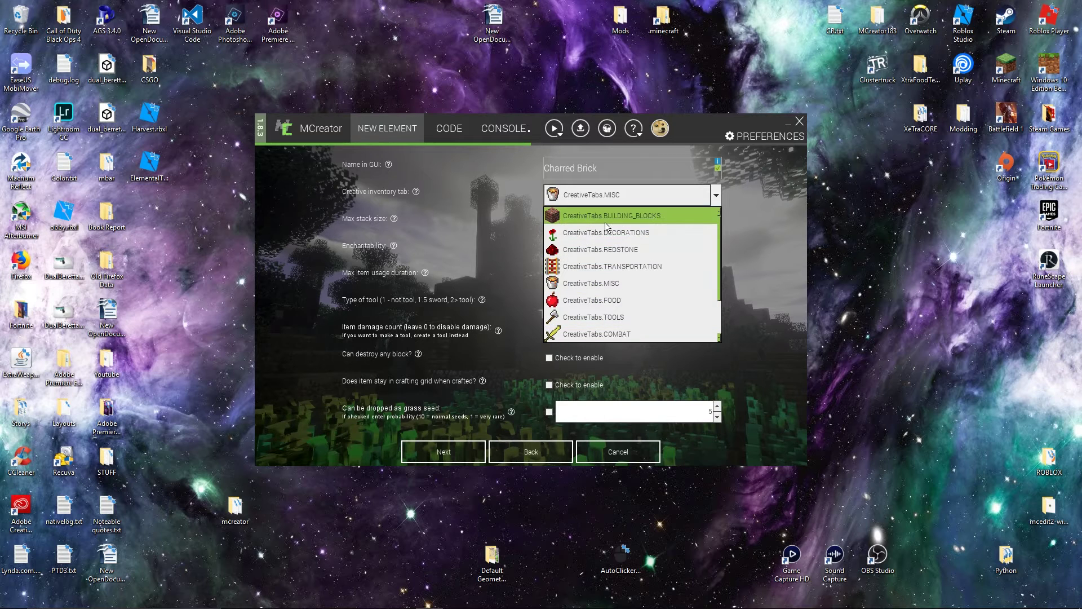
scroll(601, 326, "down", 1)
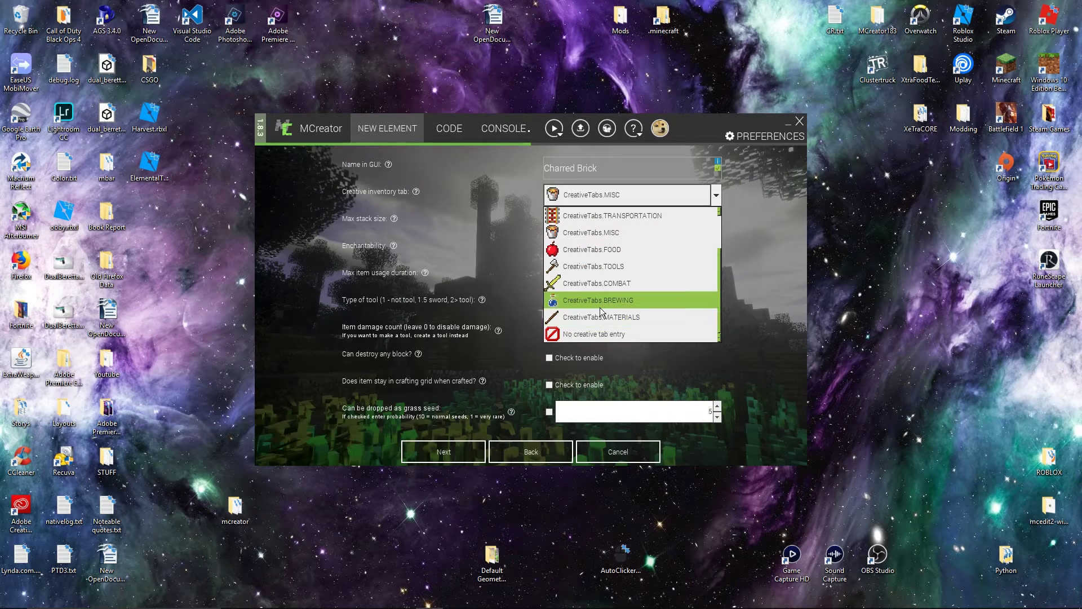
scroll(685, 316, "up", 1)
scroll(652, 265, "down", 1)
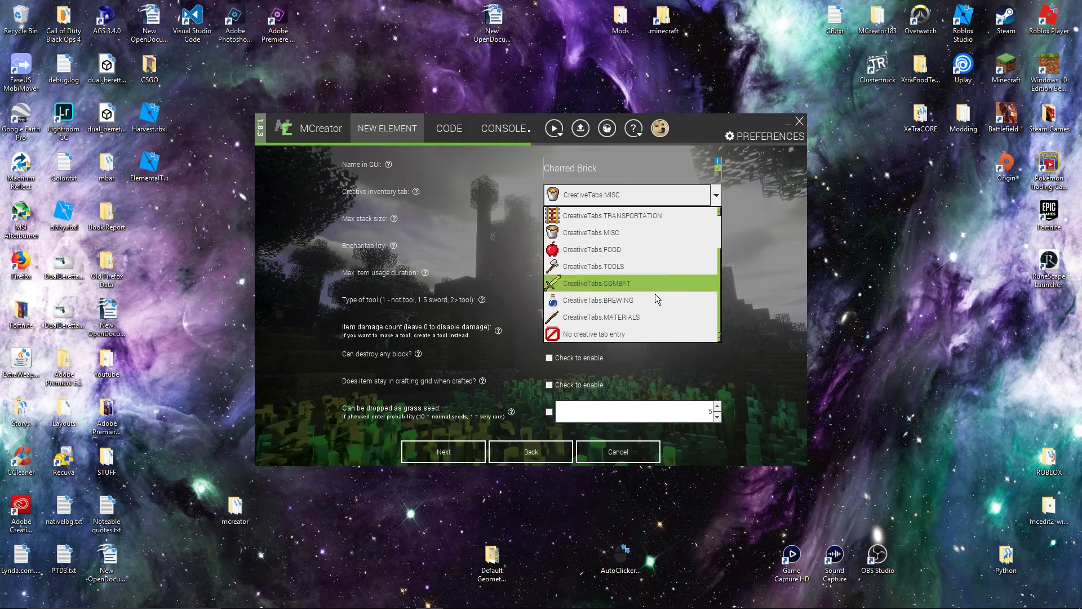
left_click(653, 319)
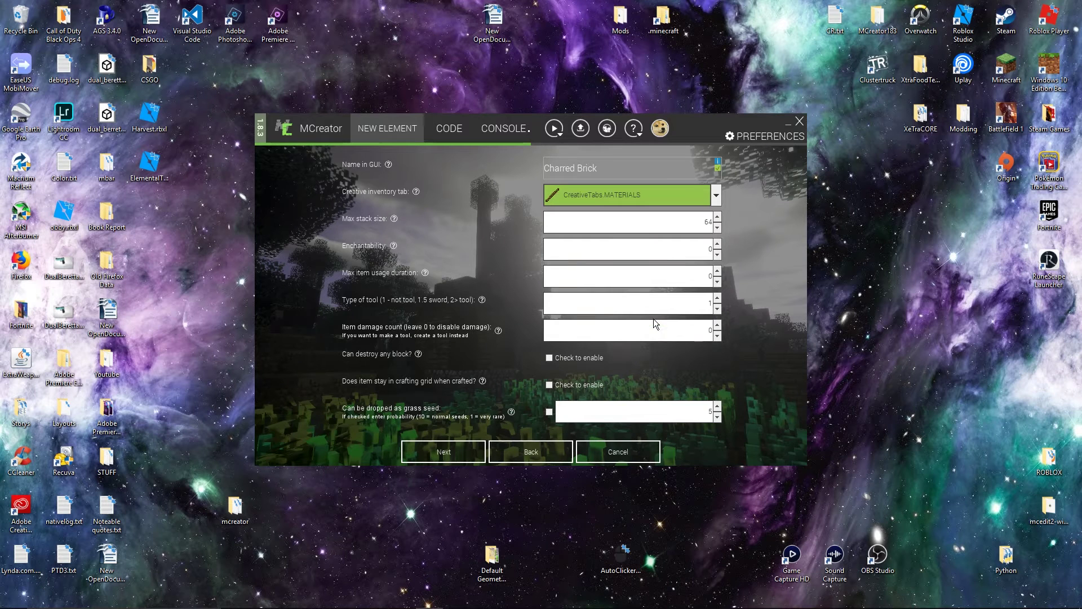
Set the item's max stack size to 64.
double_click(650, 226)
left_click(710, 226)
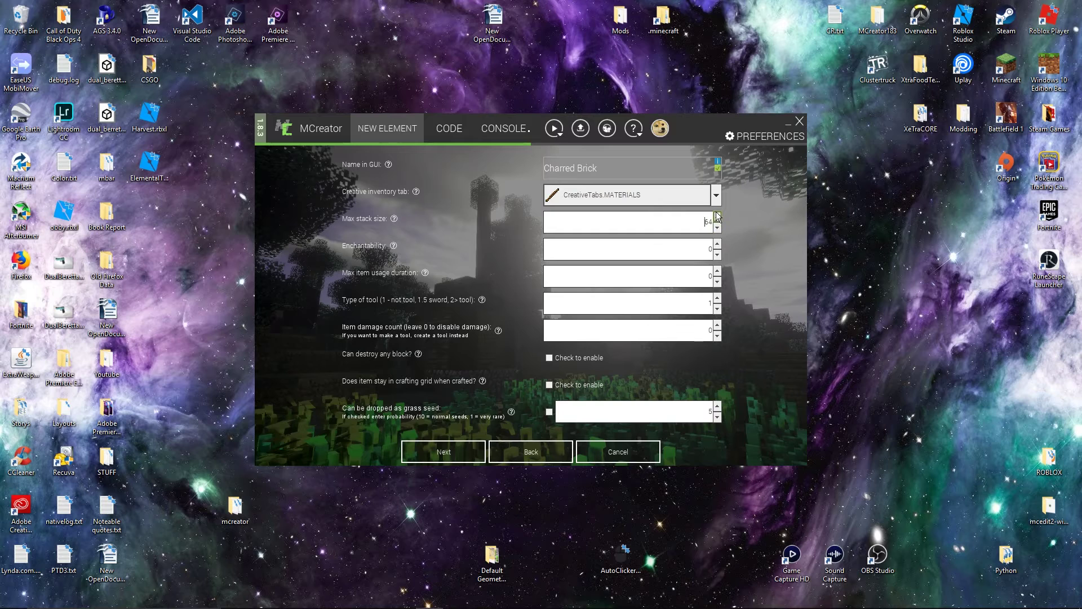
key("BackSpace")
key("BackSpace")
type("64")
left_click(666, 244)
double_click(606, 330)
left_click(693, 333)
left_click(548, 412)
left_click(549, 412)
left_click(549, 411)
left_click(704, 417)
left_click(703, 417)
left_click(549, 412)
left_click(551, 414)
Preview the procedure editor for the item's right-clicked-in-air event, discard it and finish the CharredBrick item without procedures.
left_click(444, 452)
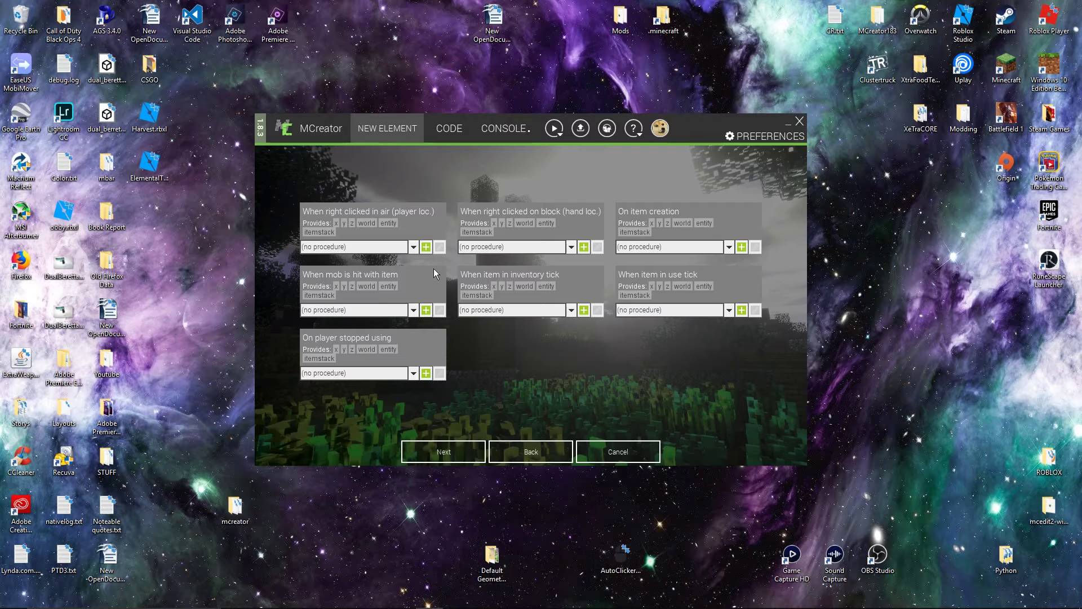
left_click(426, 247)
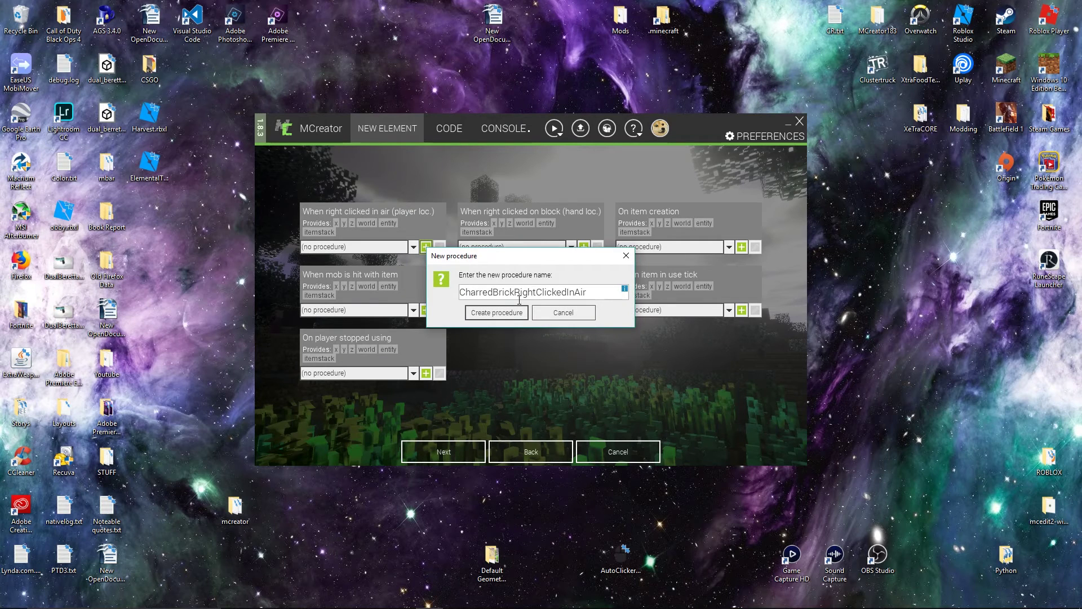
double_click(476, 289)
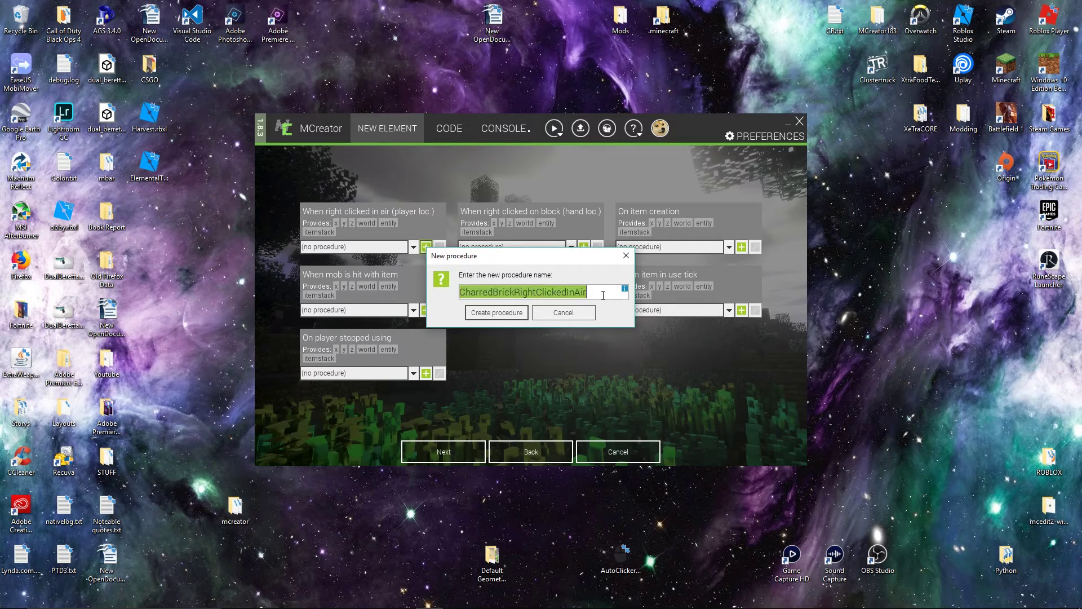
left_click(514, 311)
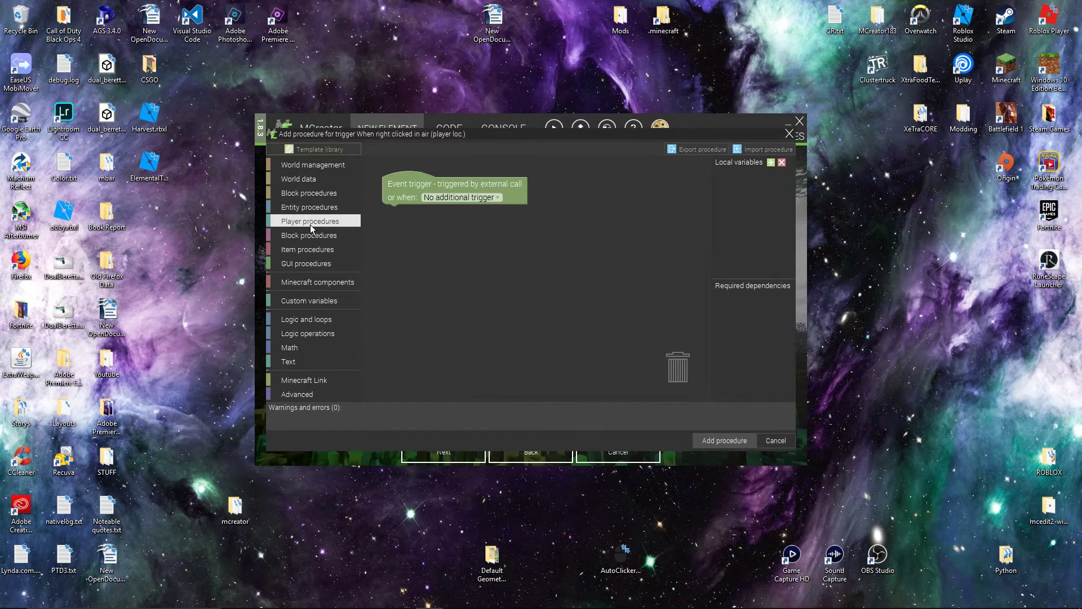
left_click(315, 178)
left_click(765, 445)
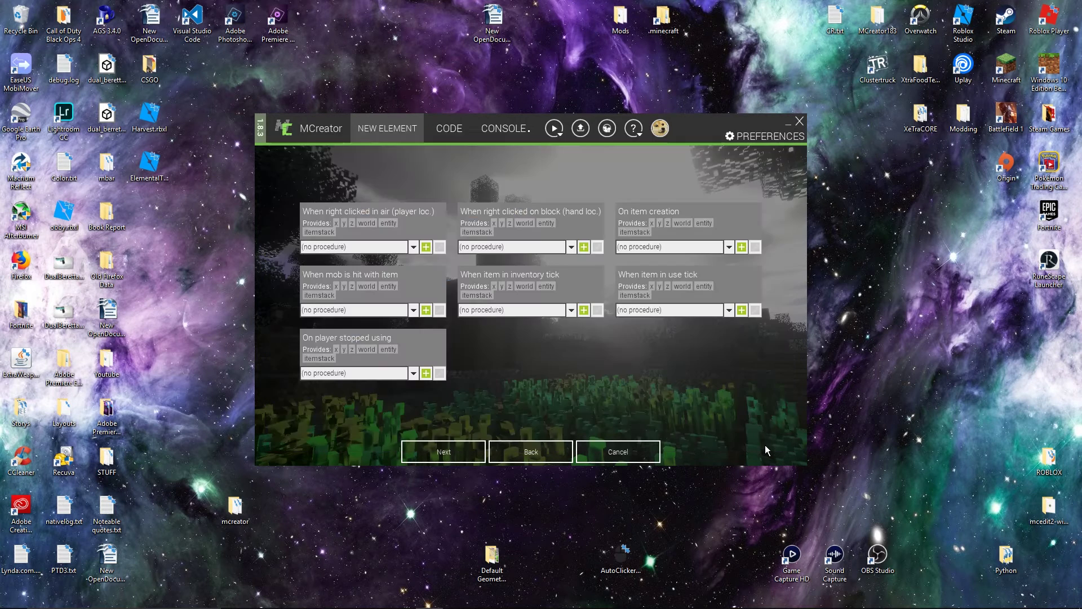
left_click(466, 452)
Create a new recipe element named CharredBrickRecipe.
left_click(288, 186)
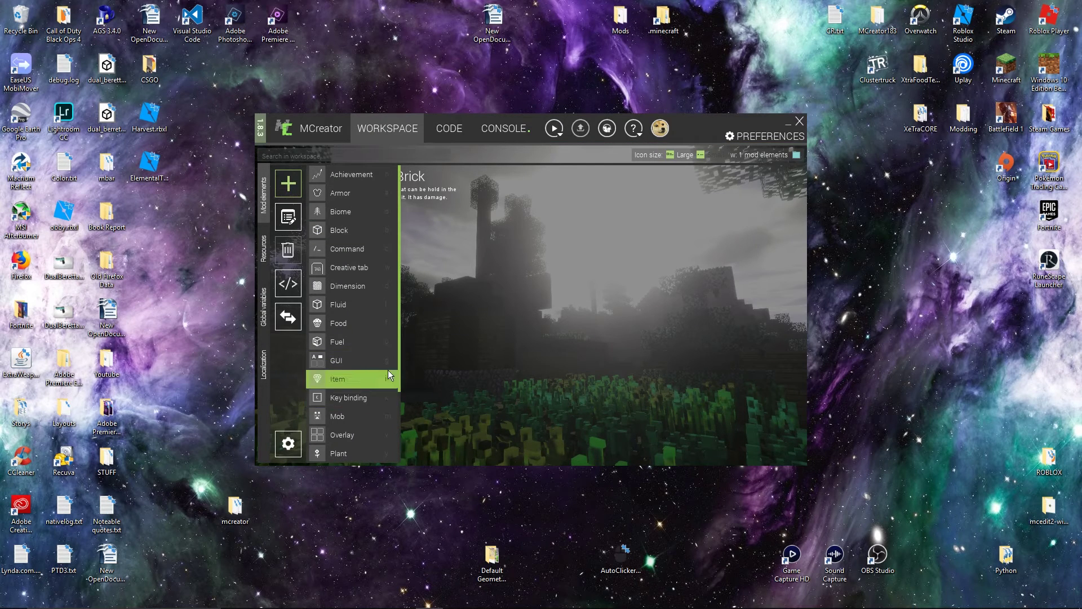
scroll(397, 367, "down", 5)
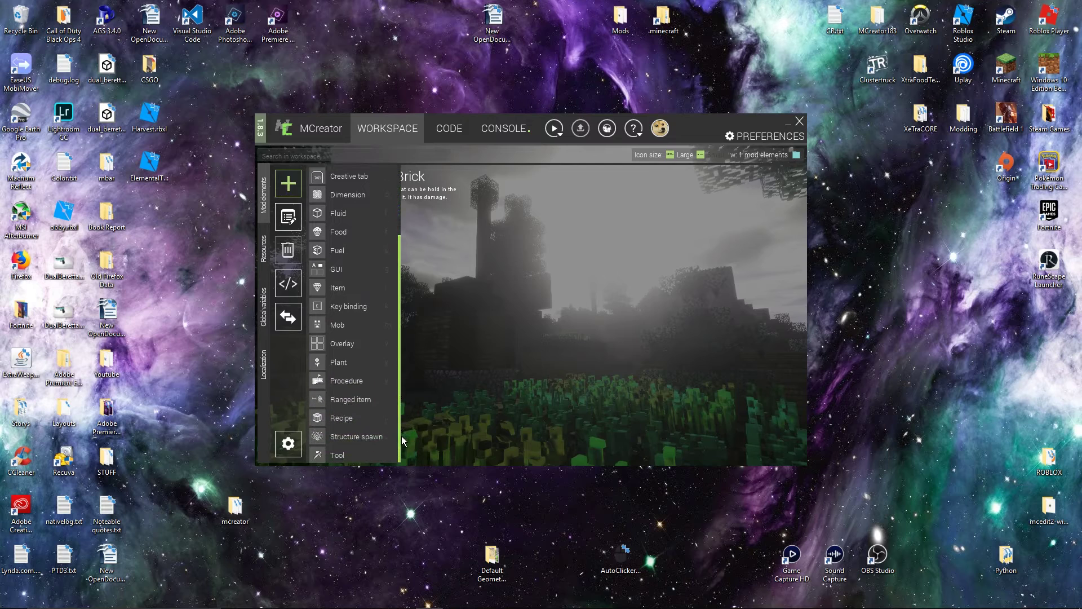
scroll(403, 328, "up", 5)
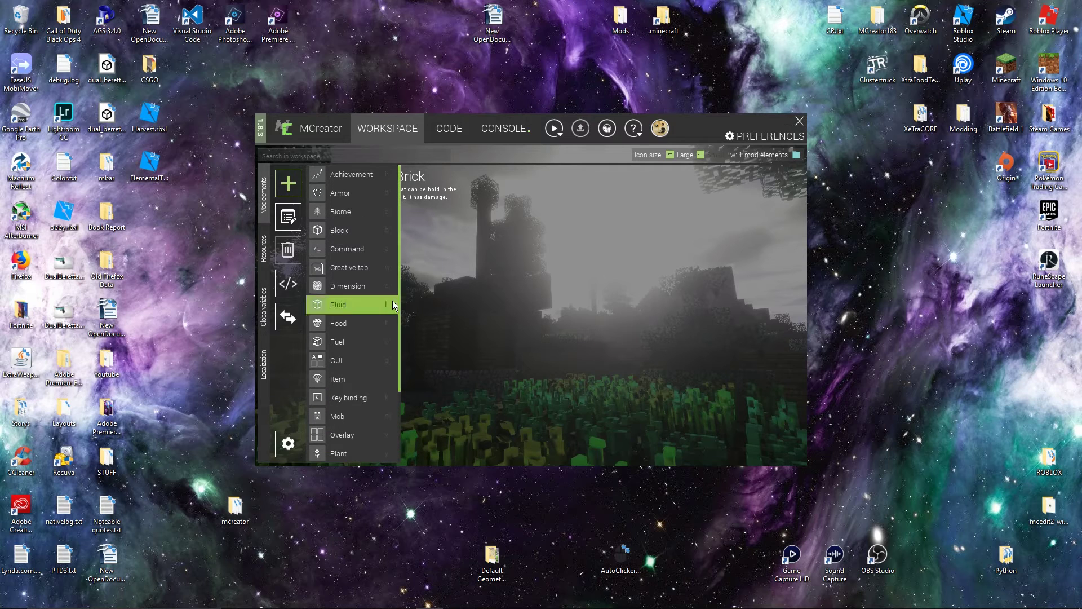
left_click_drag(400, 231, 385, 312)
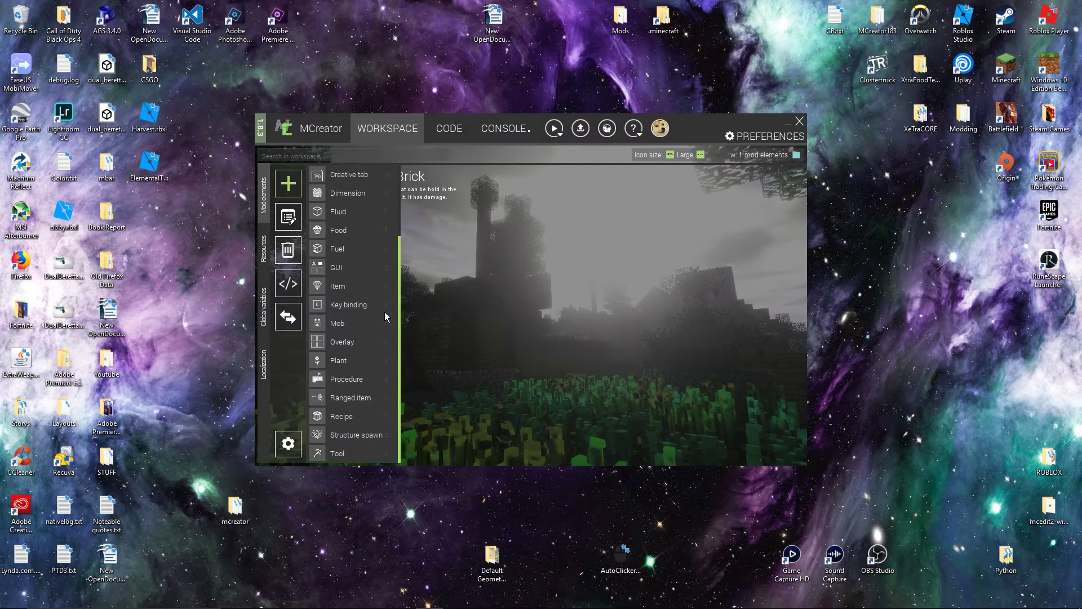
left_click(353, 414)
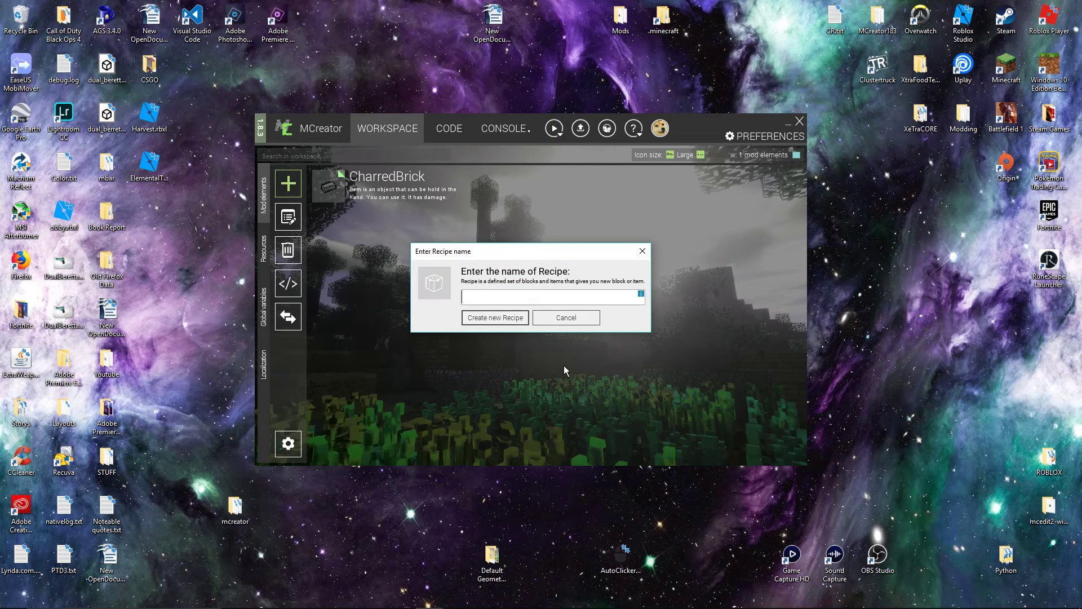
type("CharredBrickRecipe")
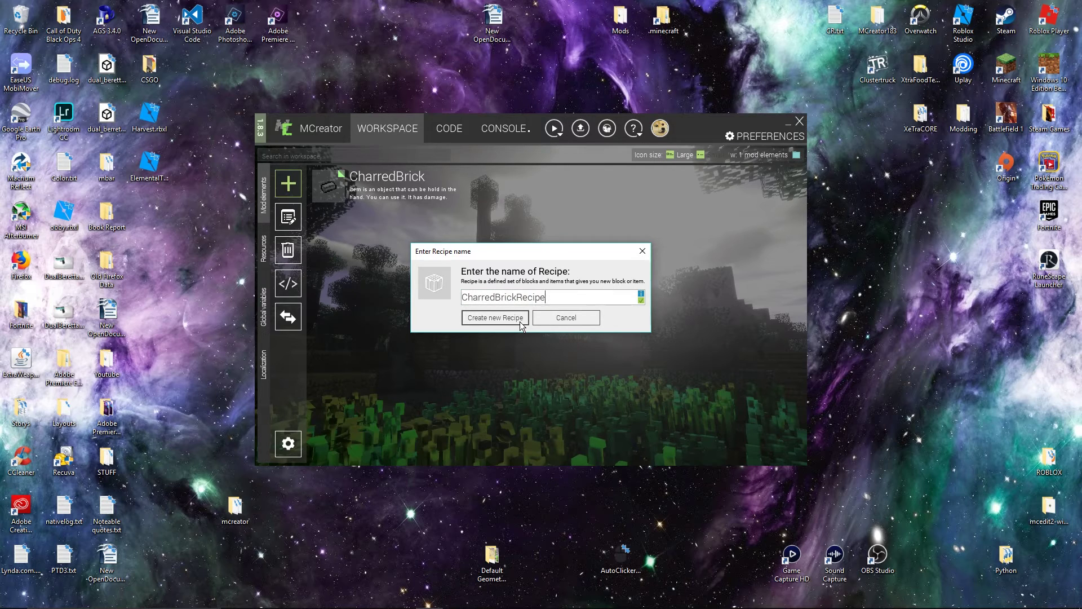
left_click(520, 319)
Set up the smelting recipe so that a regular brick smelts into the custom Charred Brick.
left_click(568, 375)
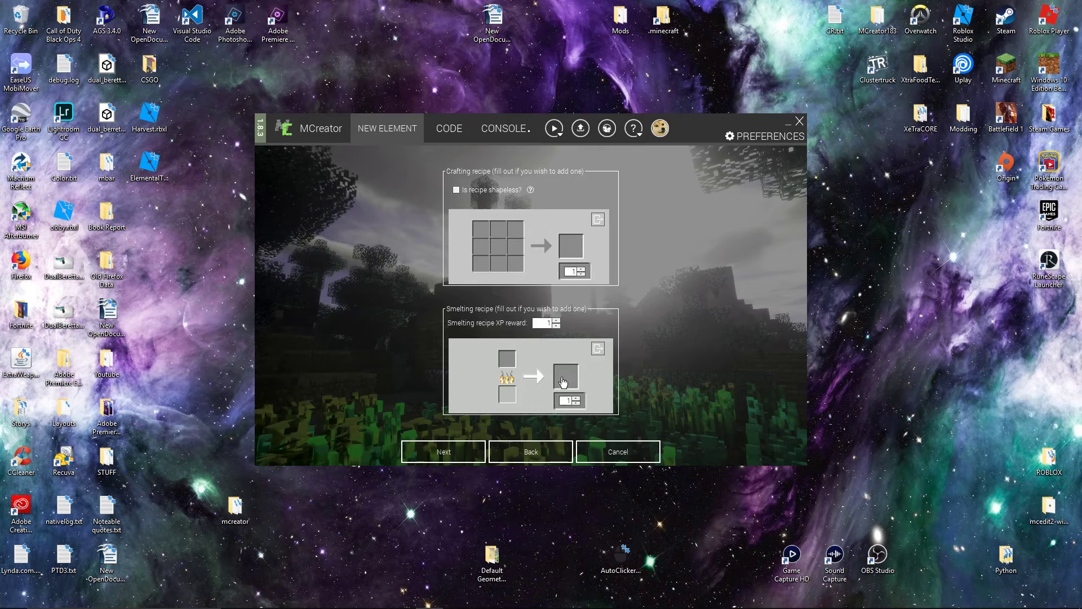
left_click(593, 219)
left_click(329, 240)
left_click(509, 388)
left_click(510, 366)
left_click(616, 201)
type("brick")
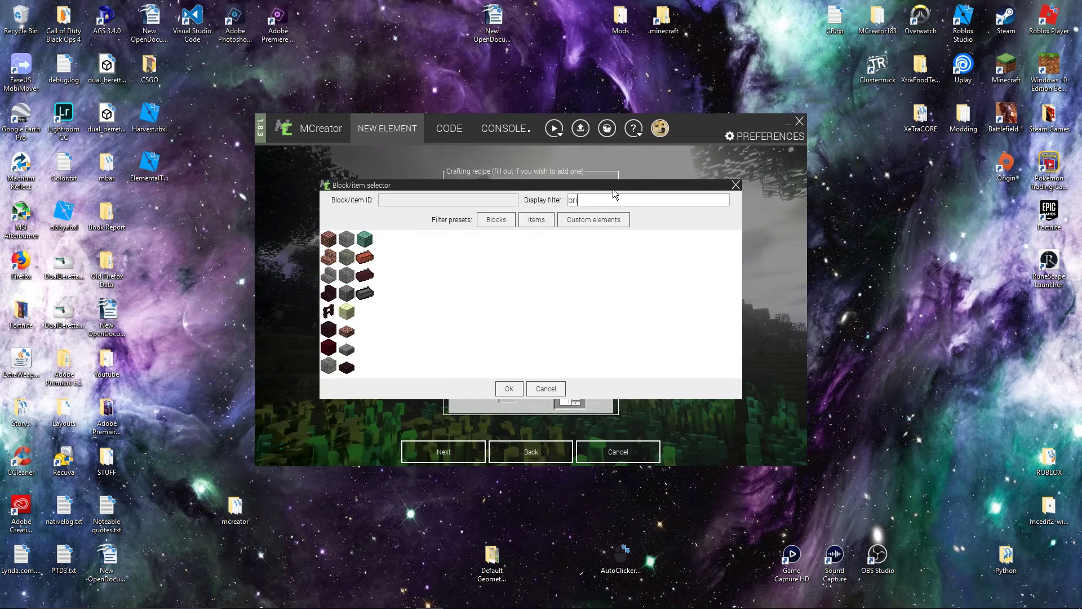
double_click(372, 261)
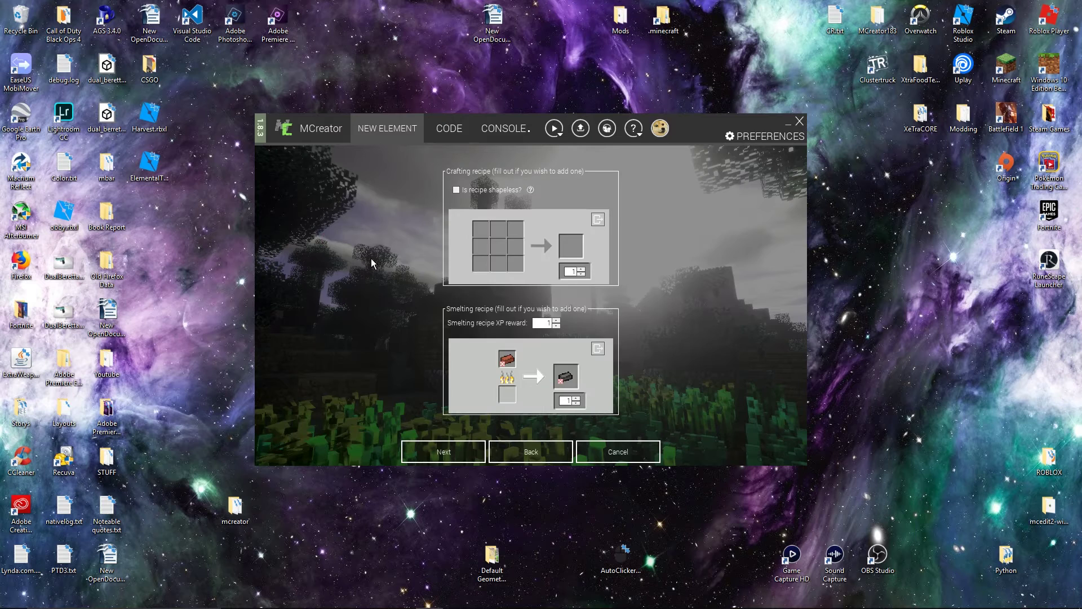
left_click(486, 244)
left_click(593, 219)
left_click(556, 386)
Save the smelting recipe, and reopen CharredBrickRecipe to check its slots.
left_click(473, 445)
double_click(483, 202)
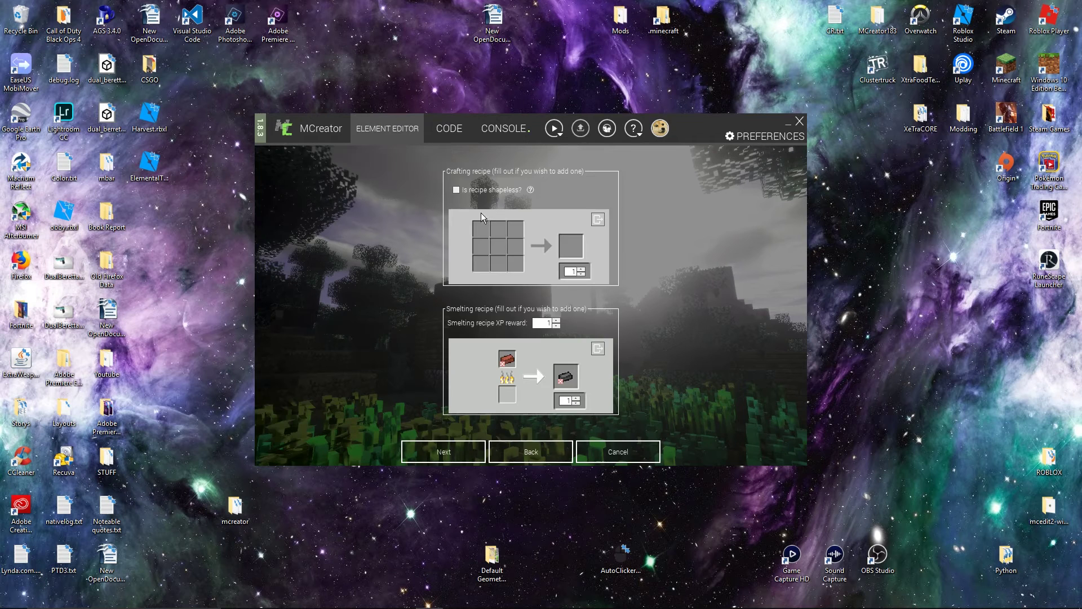
left_click(444, 452)
Create a second recipe element named CharredBrickRecipe2.
left_click(292, 188)
type("Charrex")
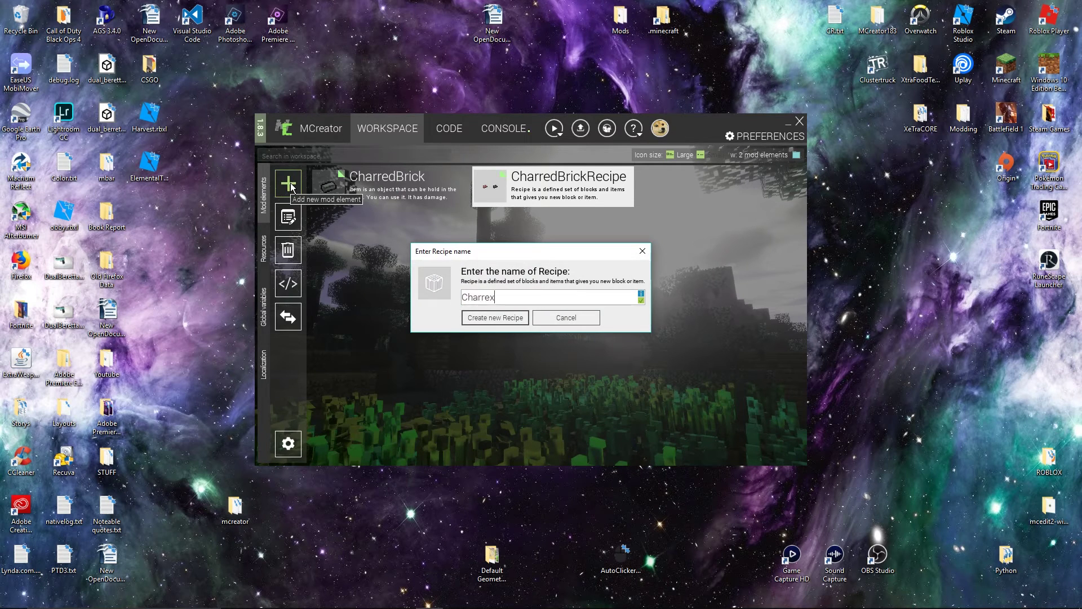
key("BackSpace")
type("dBrickl")
key("BackSpace")
type("Recipe2")
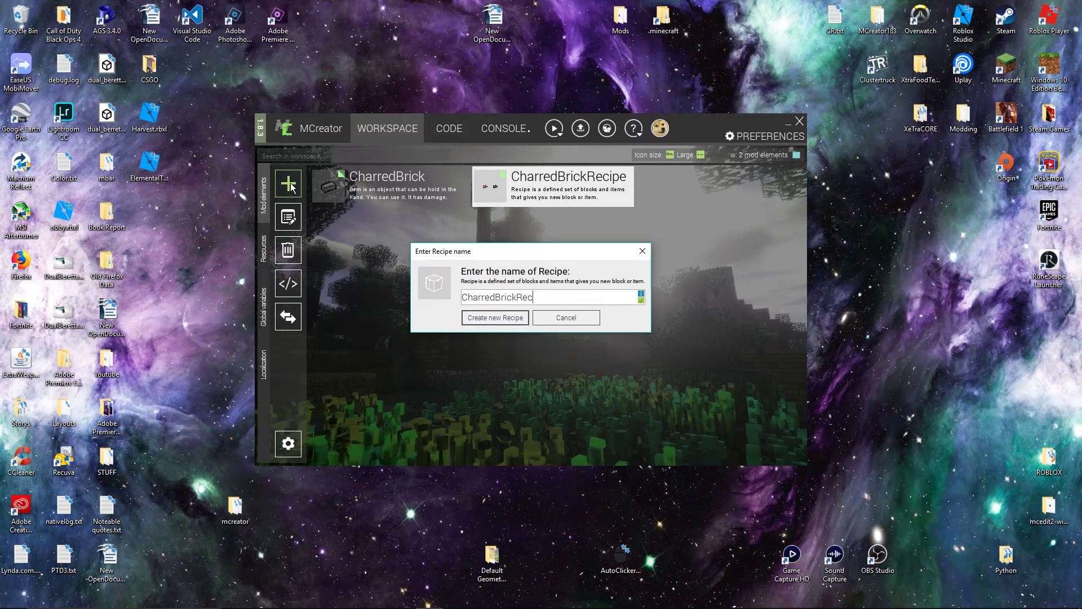
key("Return")
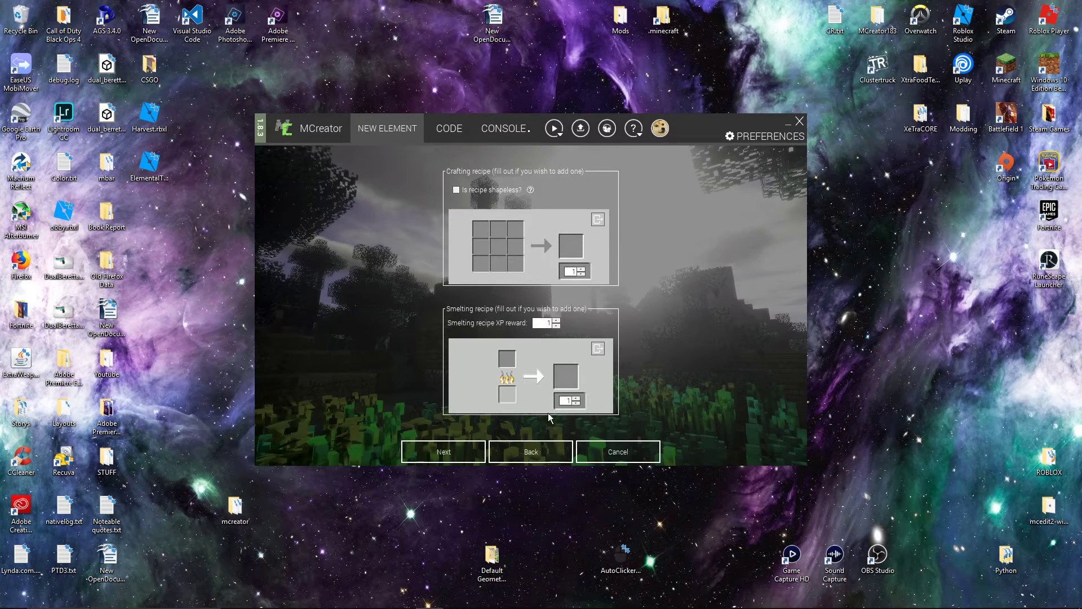
Set up the second recipe to smelt the nether brick item into the custom Charred Brick, and save it.
left_click(564, 367)
left_click(594, 221)
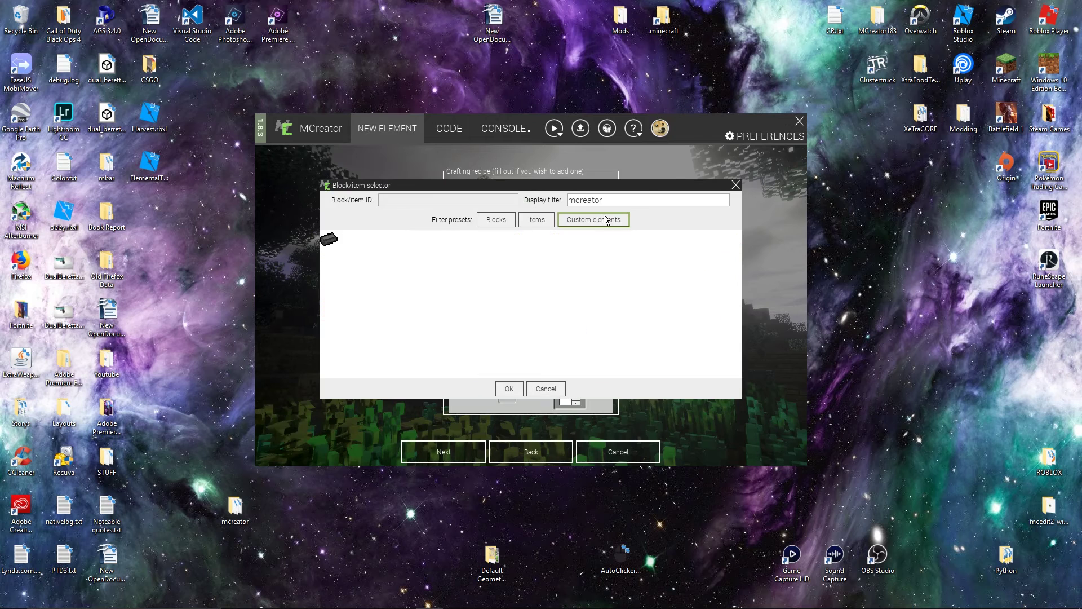
left_click(327, 243)
left_click(510, 360)
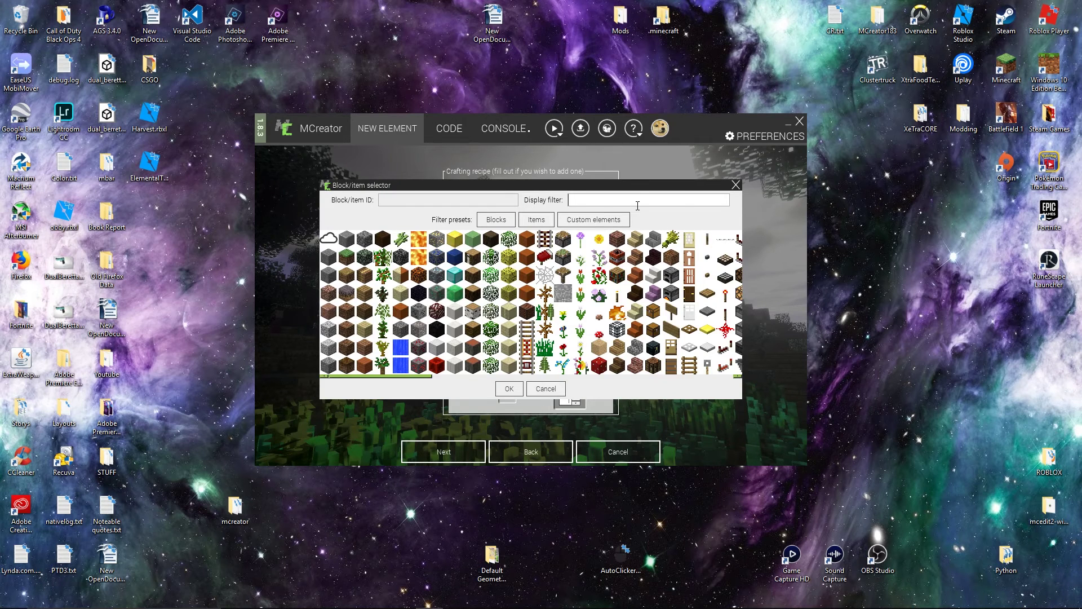
left_click(638, 203)
type("brci")
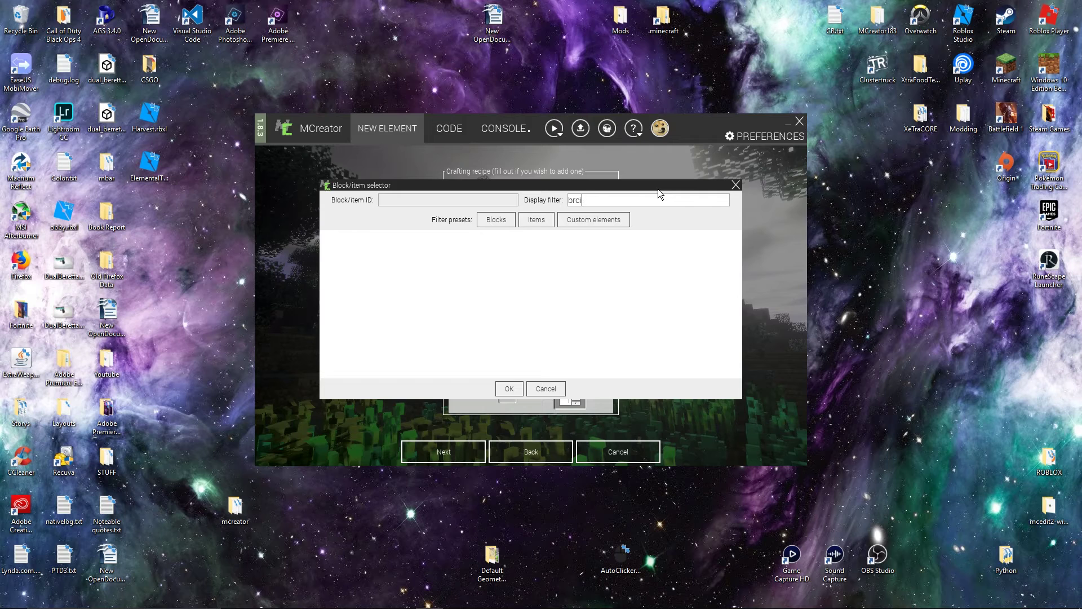
key("BackSpace")
key("BackSpace")
type("ick")
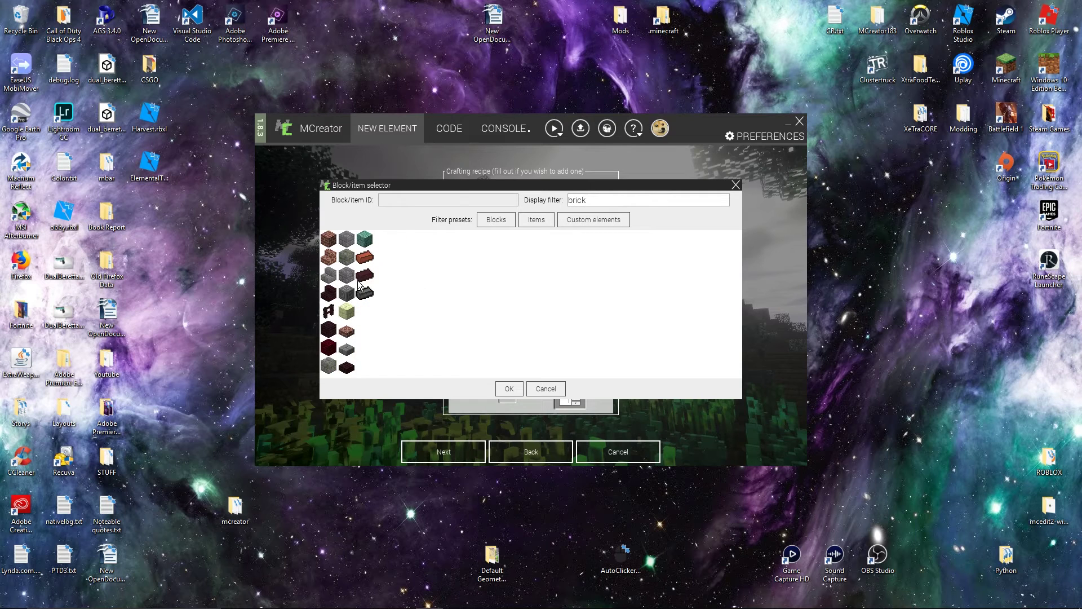
double_click(365, 275)
left_click(445, 451)
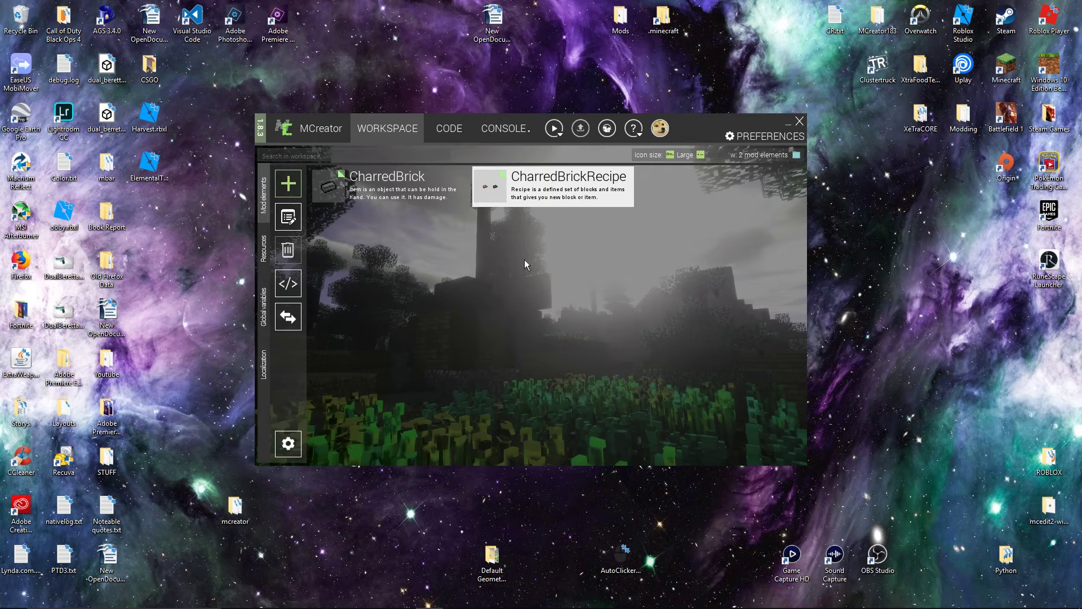
Reopen CharredBrickRecipe and set its crafting result to the custom Charred Brick.
double_click(570, 193)
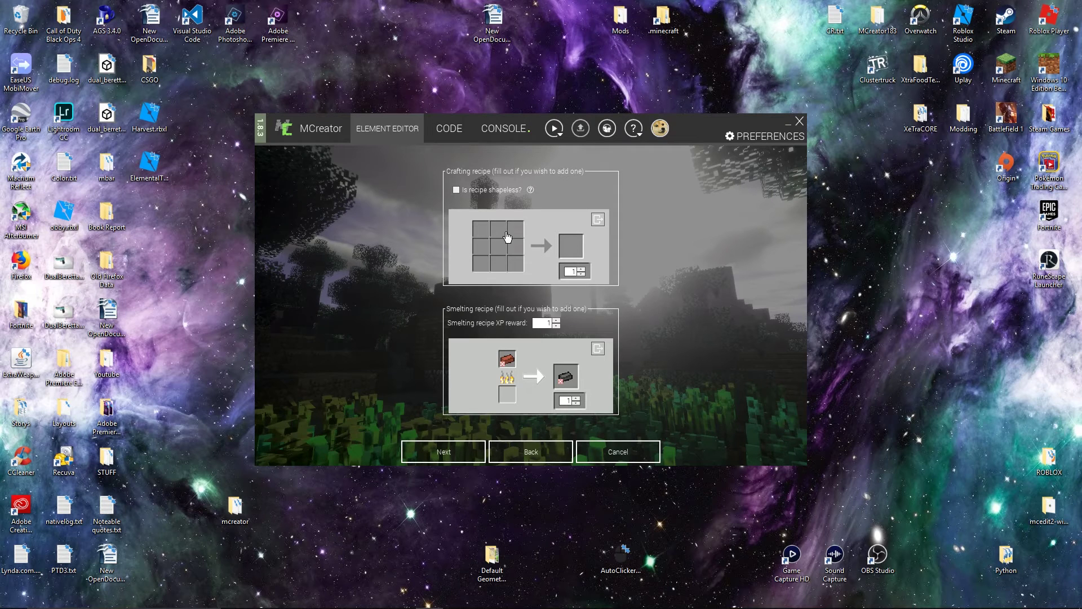
left_click(560, 246)
key("ctrl+v")
double_click(331, 236)
Place a lava bucket in the bottom-middle slot of the crafting grid.
left_click(497, 264)
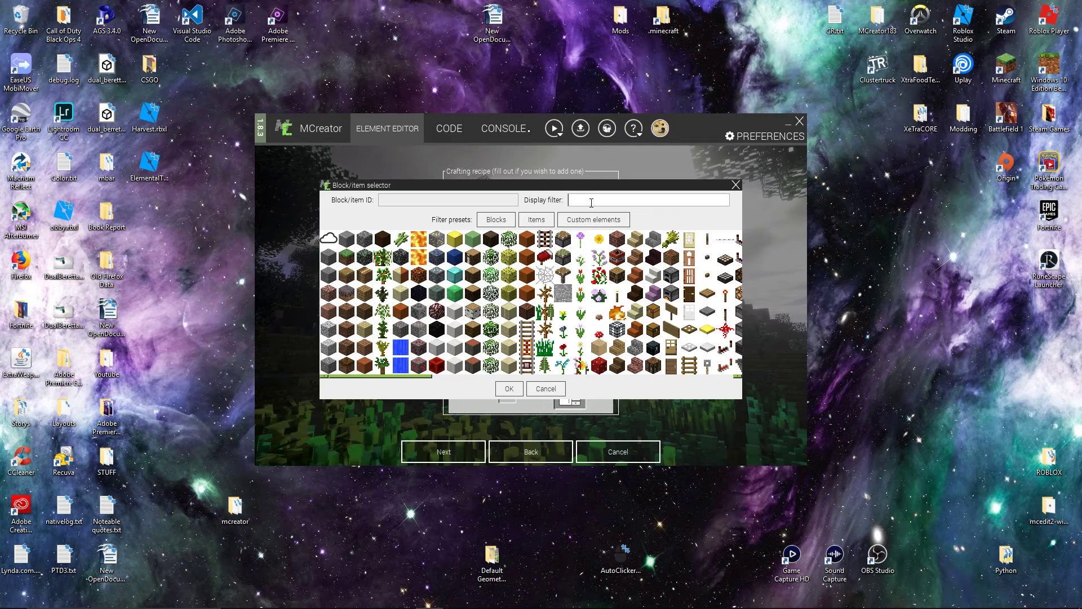
left_click(591, 202)
type("lava")
double_click(338, 276)
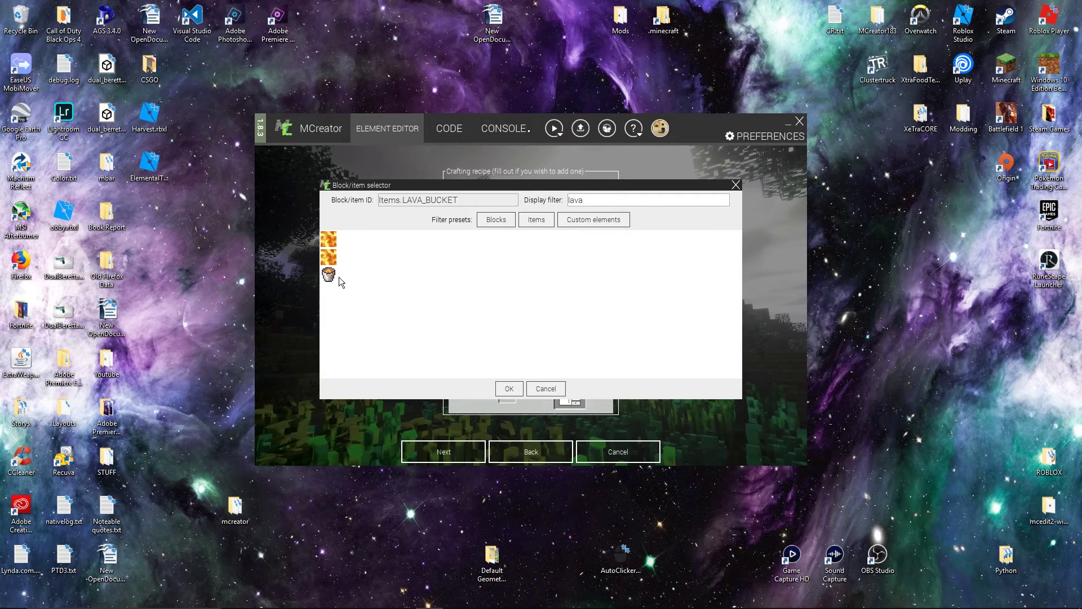
Place regular bricks in the bottom-left, middle-left and centre slots of the crafting grid.
left_click(468, 263)
type("brick")
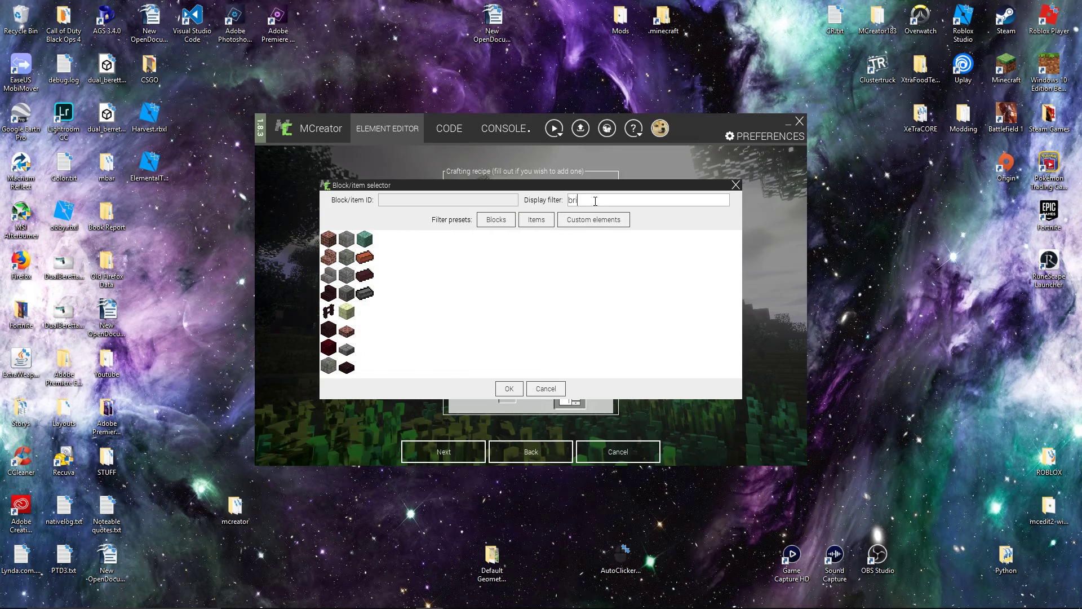
left_click(373, 252)
left_click(509, 388)
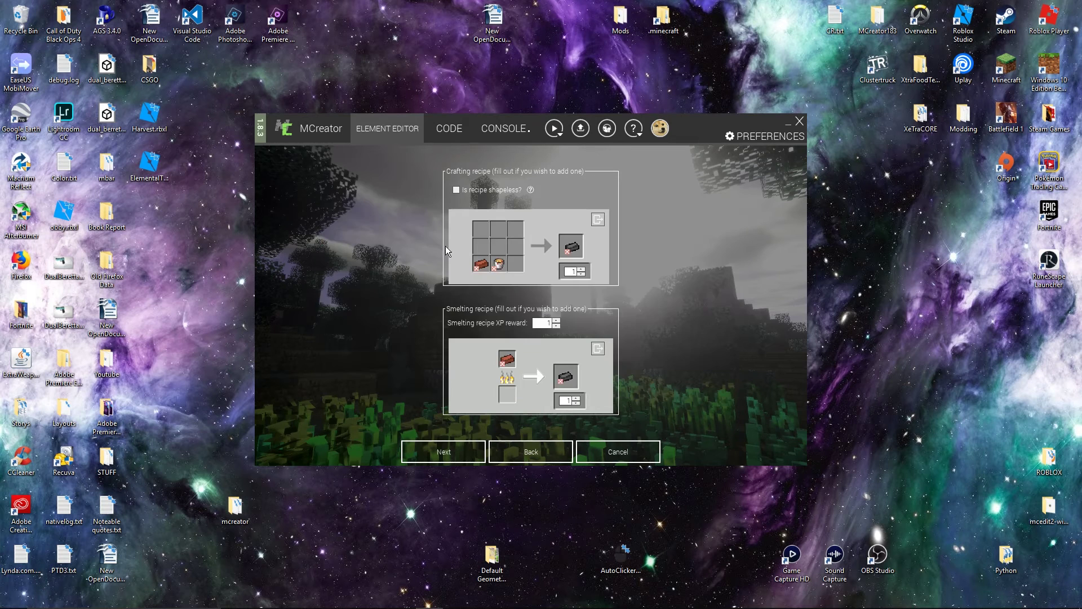
left_click(481, 252)
type("brick")
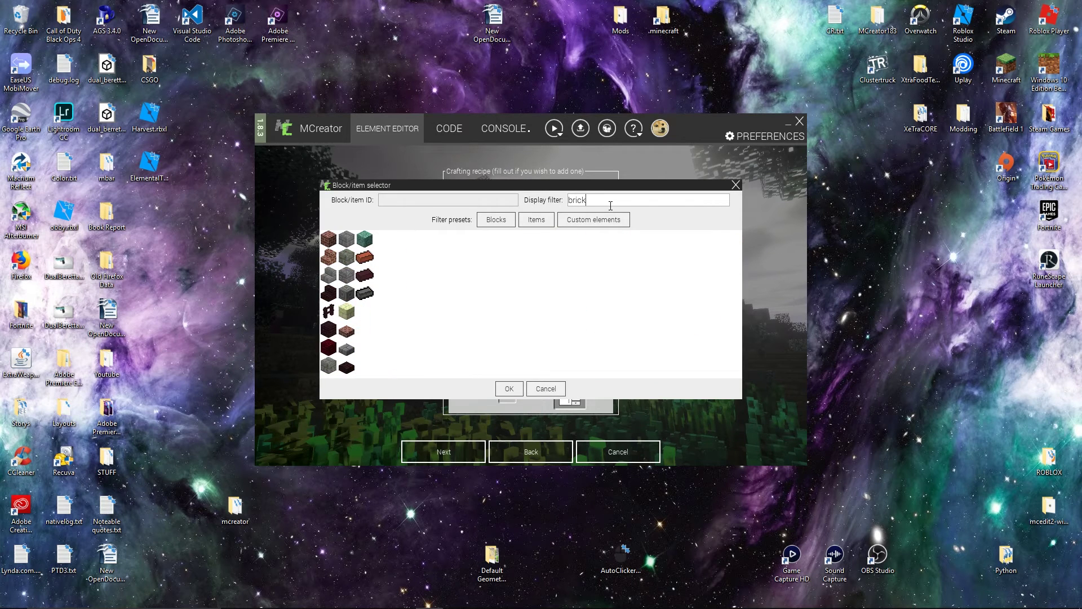
double_click(377, 259)
left_click(532, 233)
left_click(603, 201)
type("bread")
left_click(358, 246)
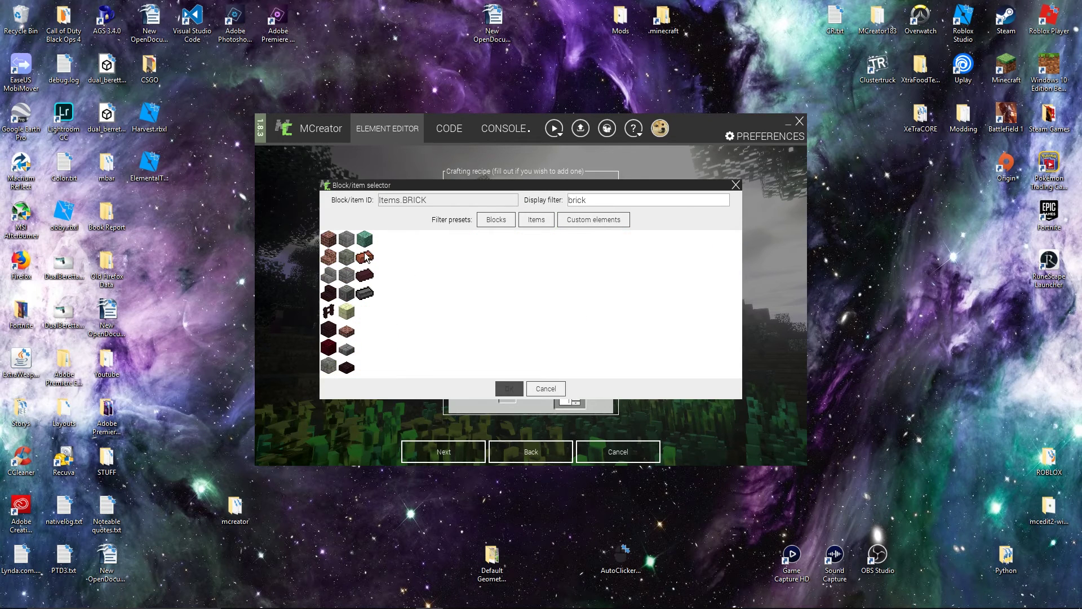
left_click(509, 388)
Set the crafting output to 3 Charred Bricks, make the recipe shapeless and save it.
left_click(579, 269)
left_click(579, 270)
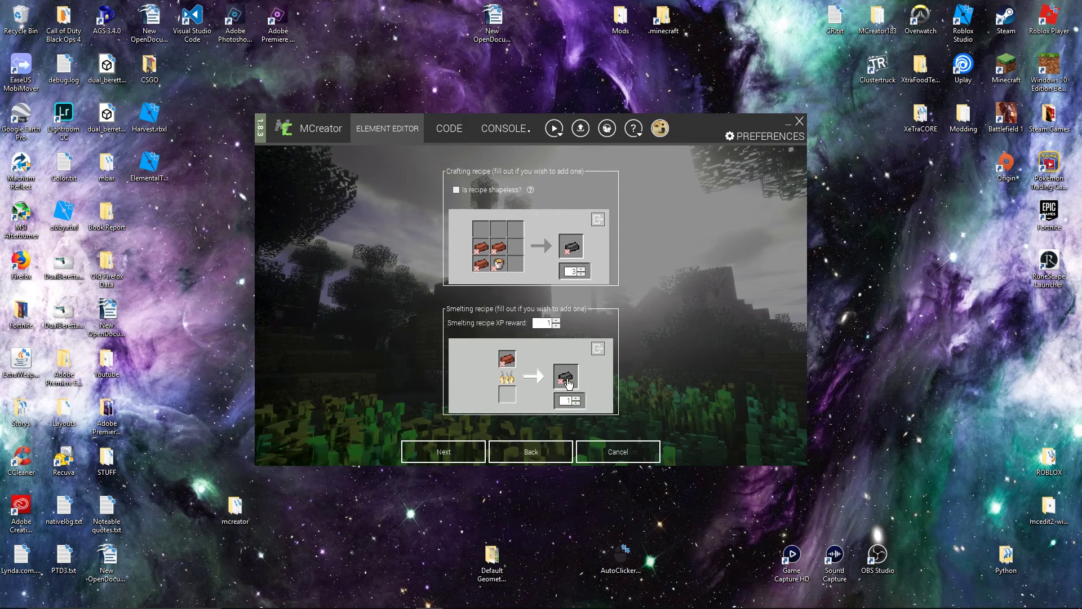
left_click(483, 191)
left_click(475, 451)
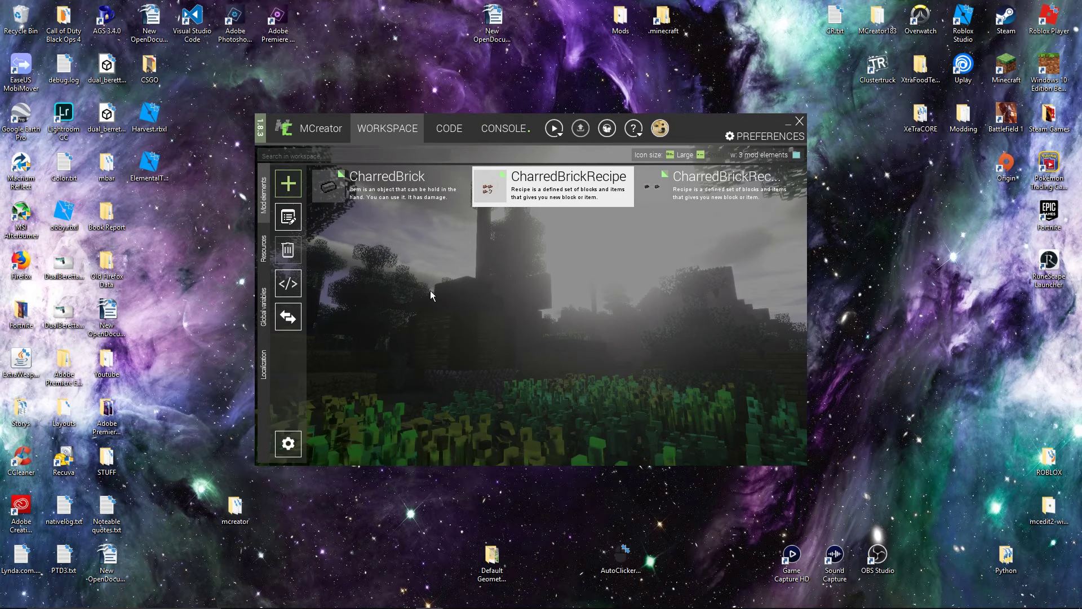
Review the CharredBrick item's texture, property and procedure pages in the element editor.
left_click(269, 243)
left_click(264, 196)
double_click(360, 182)
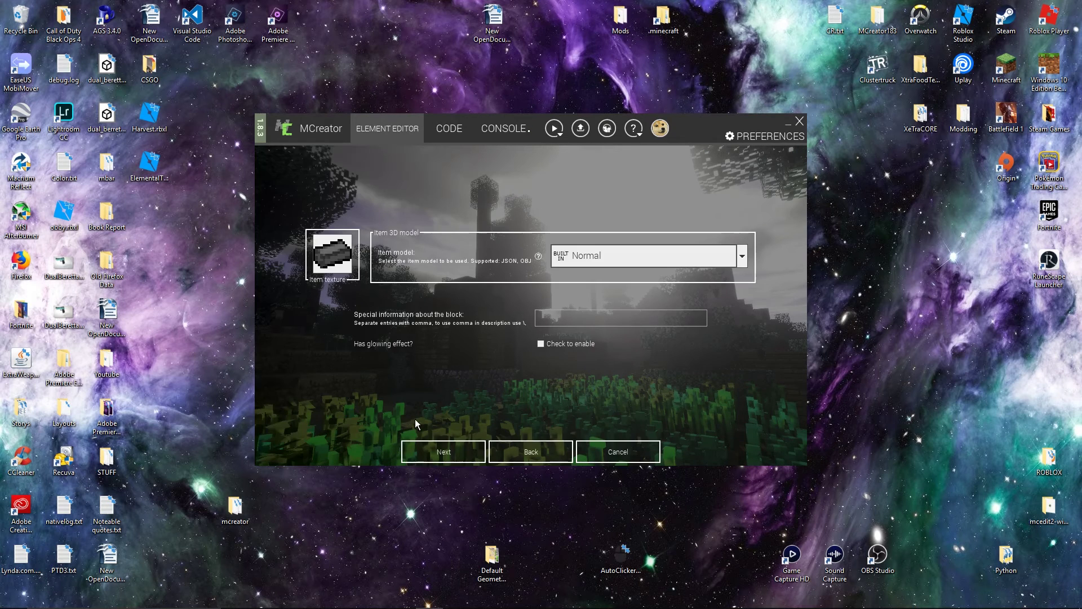
left_click(432, 449)
left_click(421, 446)
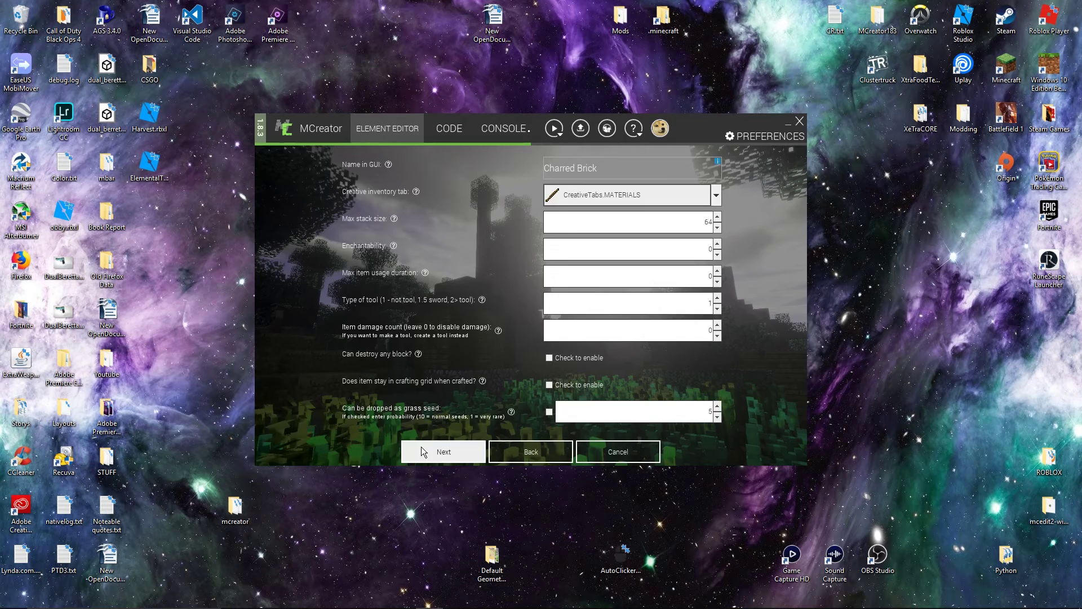
left_click(421, 446)
double_click(417, 198)
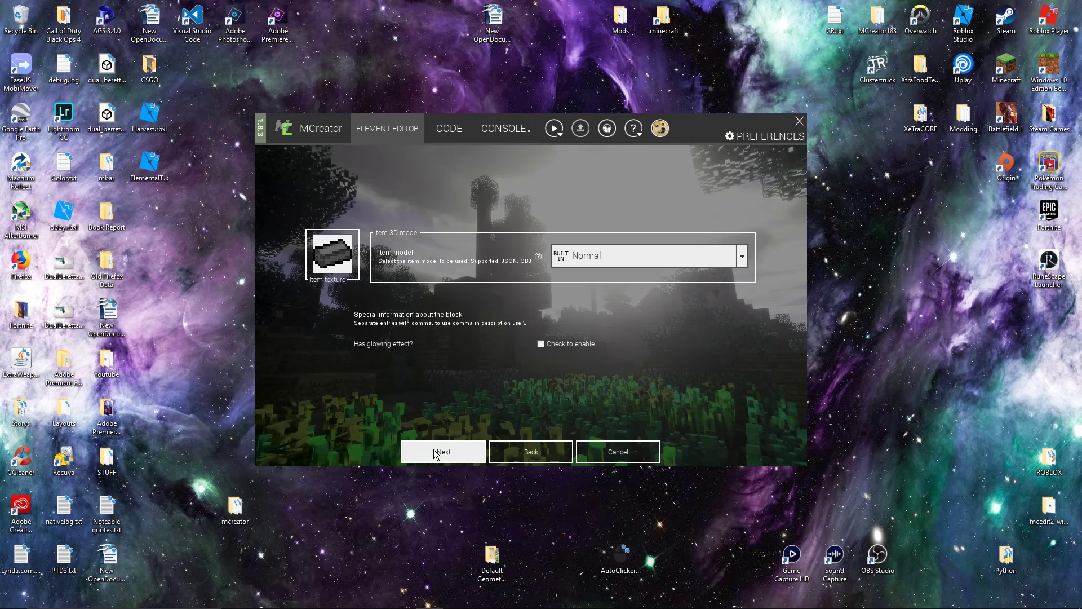
left_click(434, 448)
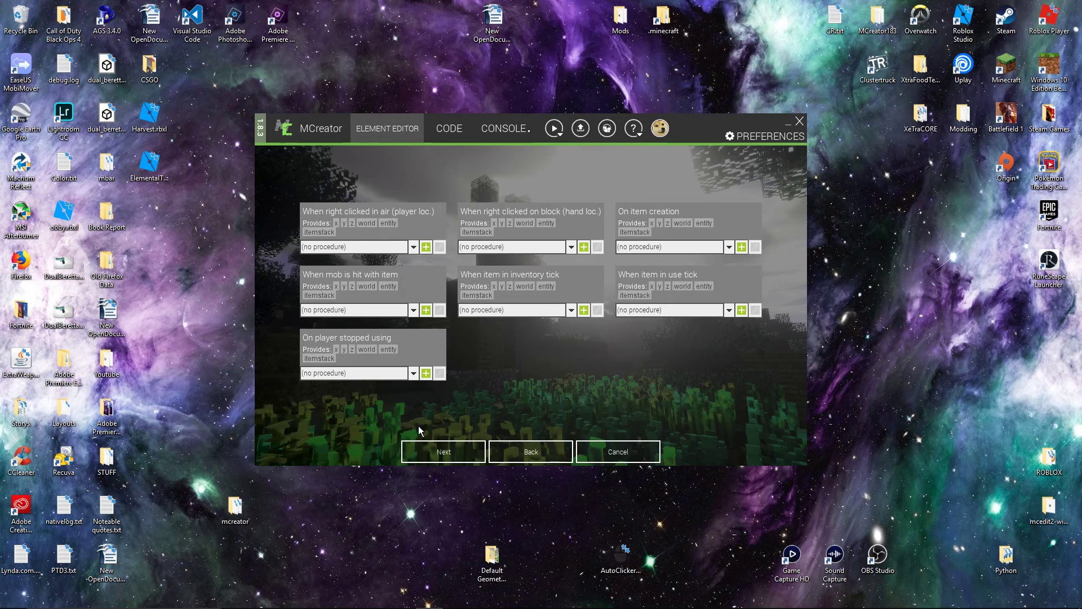
left_click(422, 451)
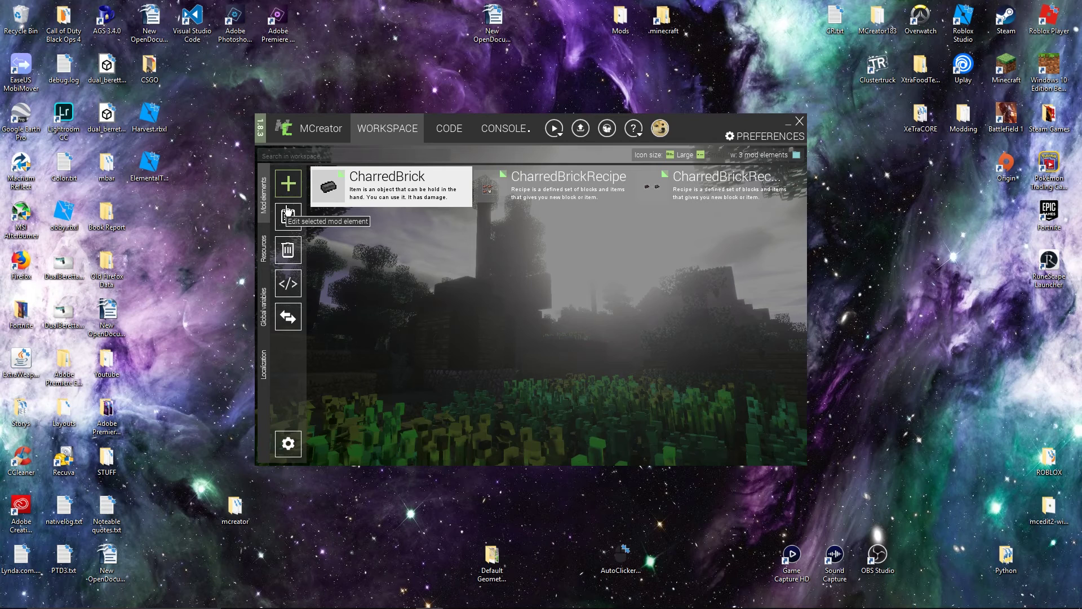
left_click(728, 252)
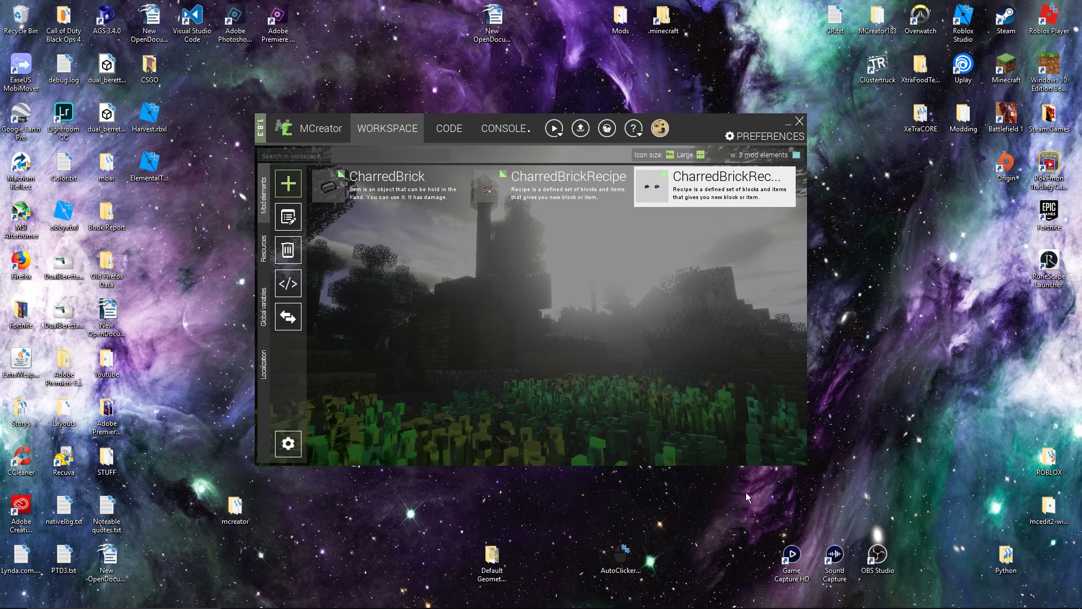
left_click_drag(788, 485, 428, 510)
left_click(303, 131)
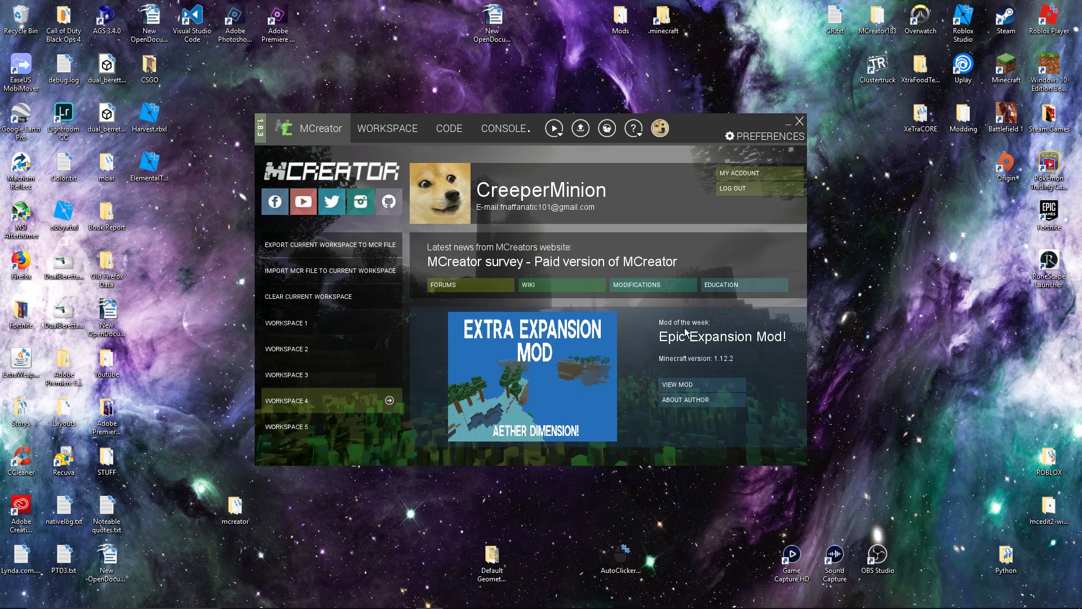
left_click(387, 127)
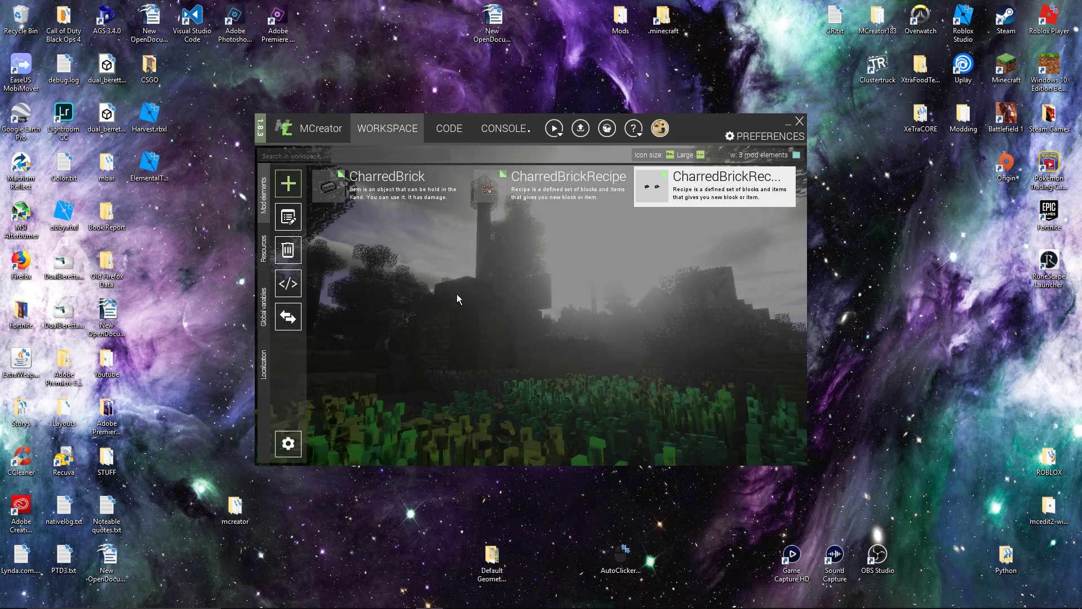